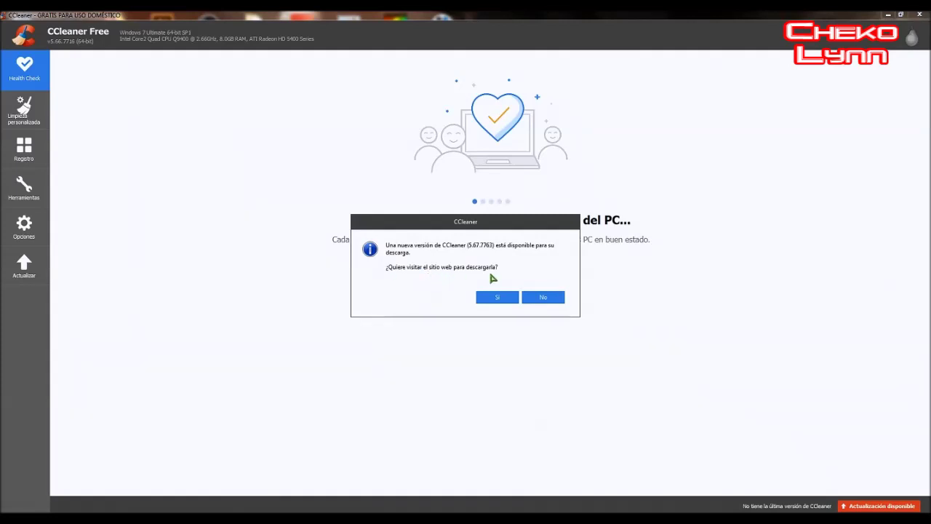
Visit the download website for the new CCleaner version and decline the Professional upgrade offer
left_click(495, 300)
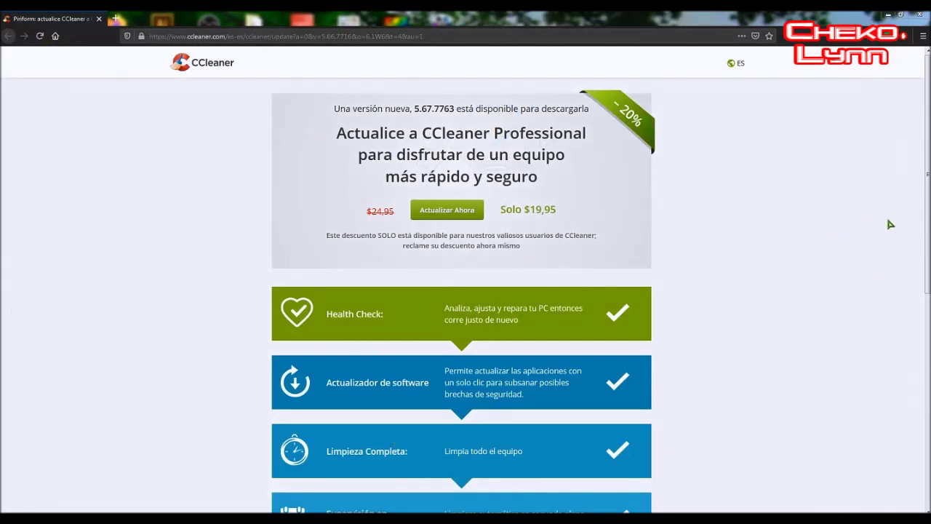
scroll(927, 219, "down", 2)
scroll(906, 369, "down", 10)
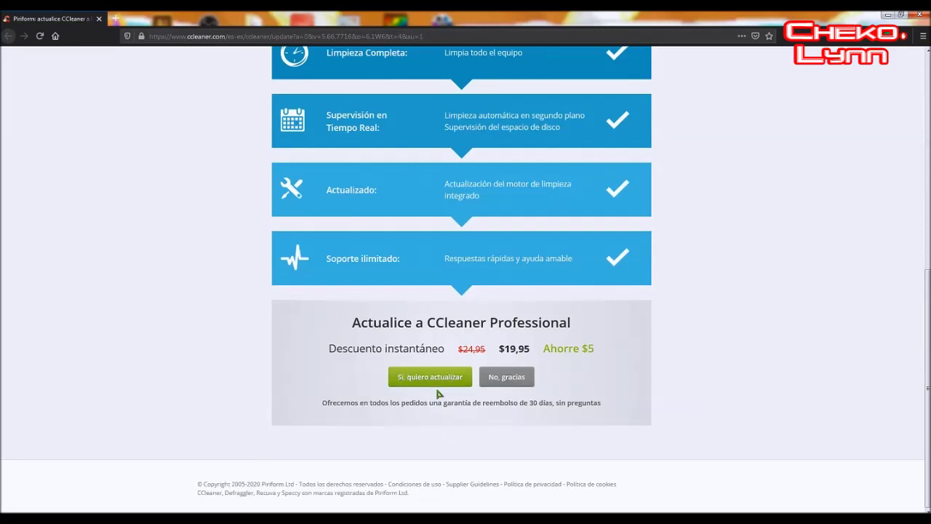
left_click(506, 379)
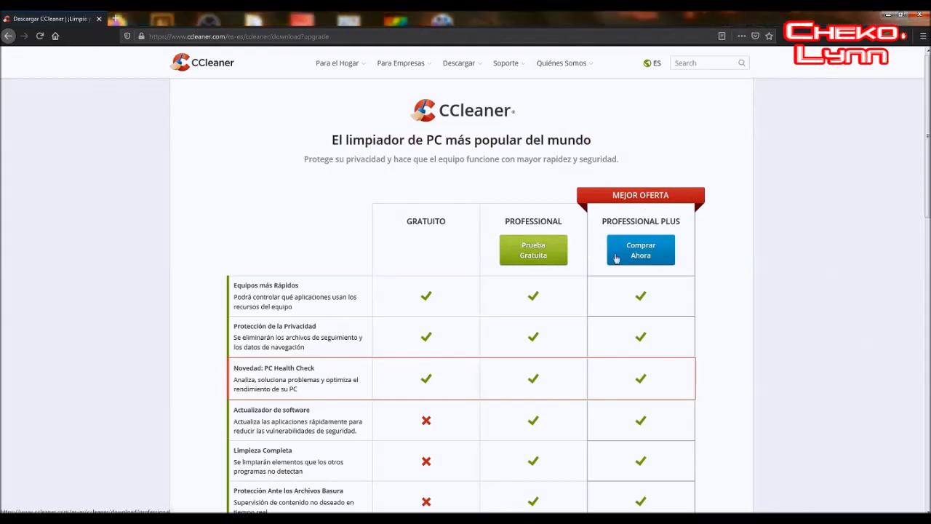
Request the free edition's installer from CCleaner.com and cancel saving ccsetup567.exe
scroll(927, 177, "down", 3)
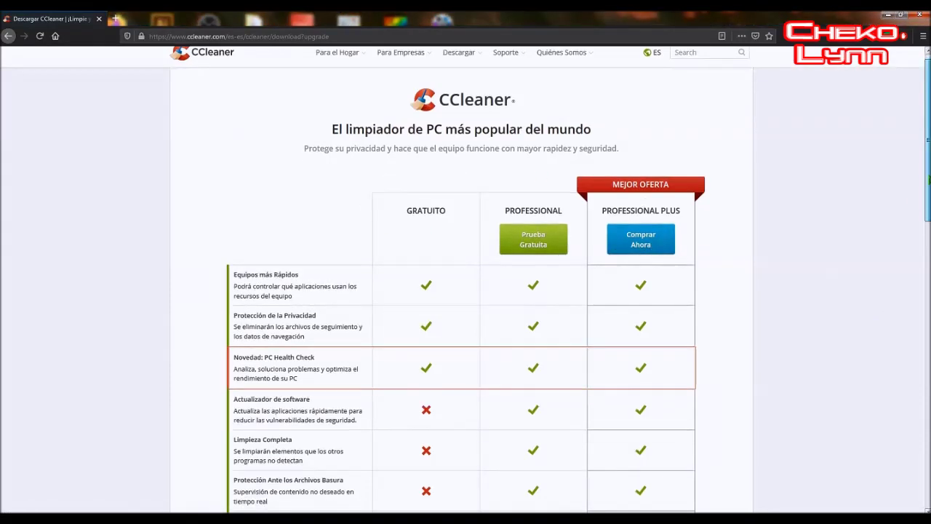
scroll(465, 279, "down", 1)
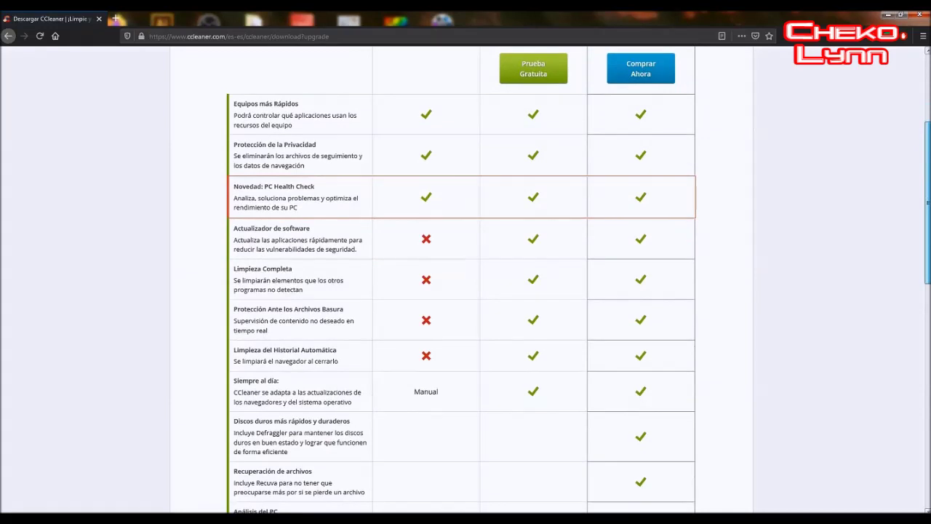
scroll(466, 280, "down", 1)
scroll(465, 279, "down", 3)
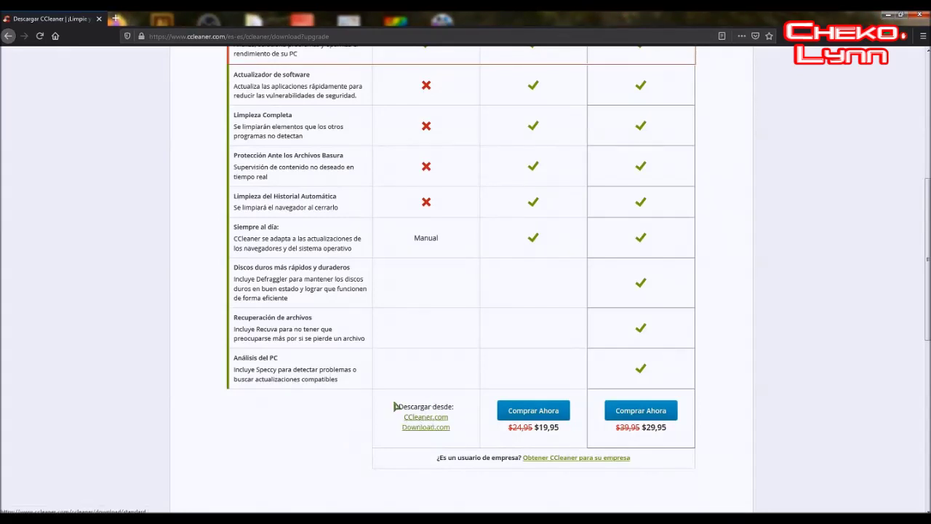
left_click(426, 421)
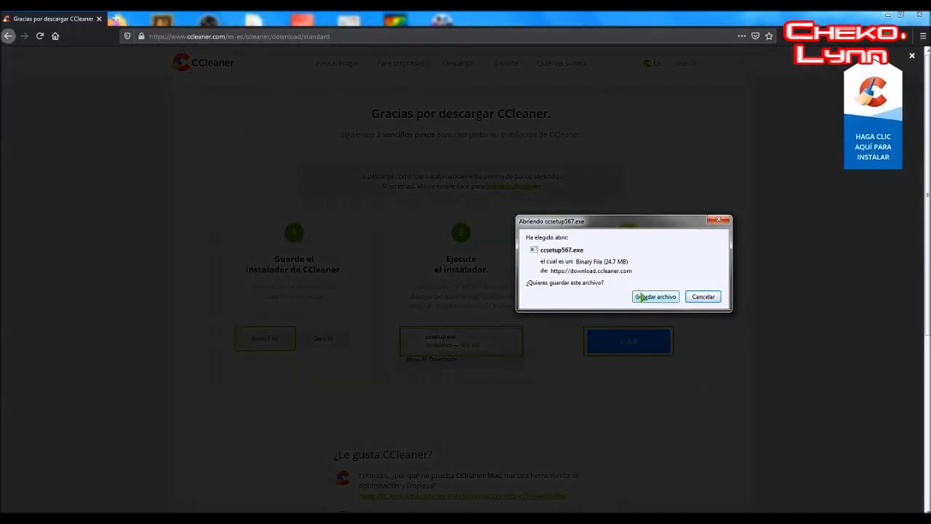
left_click(705, 297)
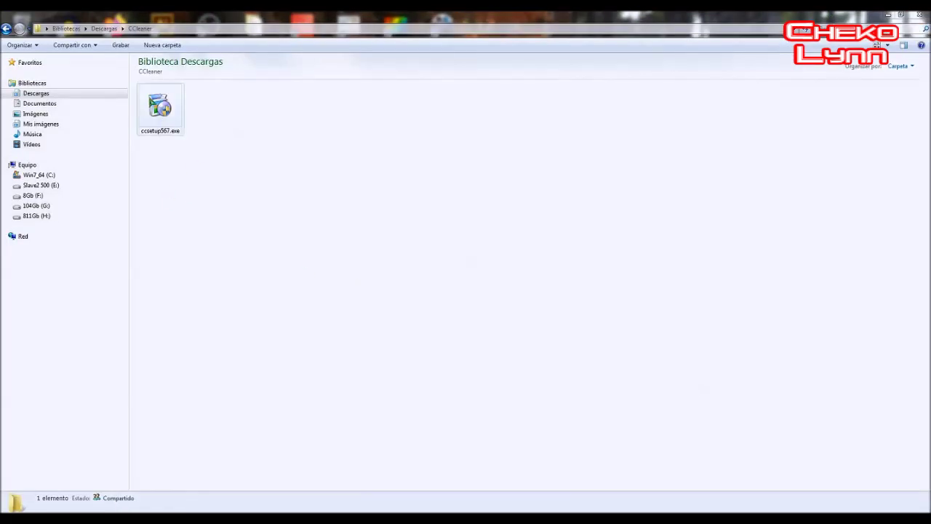
Launch ccsetup567.exe from the CCleaner downloads folder and exclude the Start menu shortcuts in the custom installation options
left_click(173, 117)
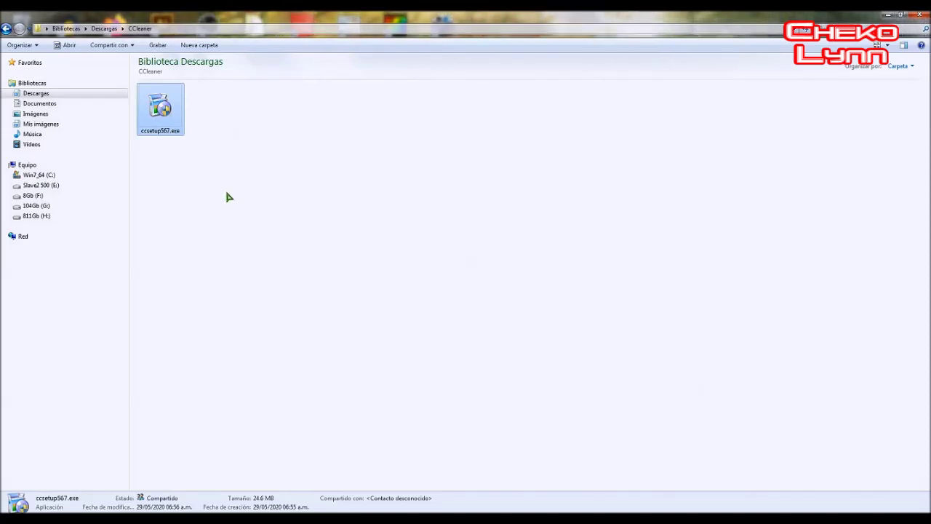
double_click(166, 109)
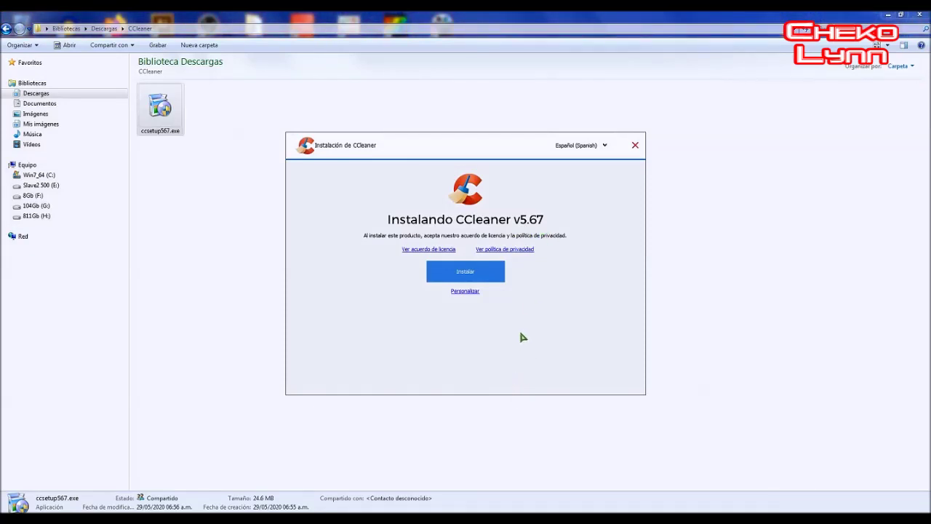
left_click(467, 291)
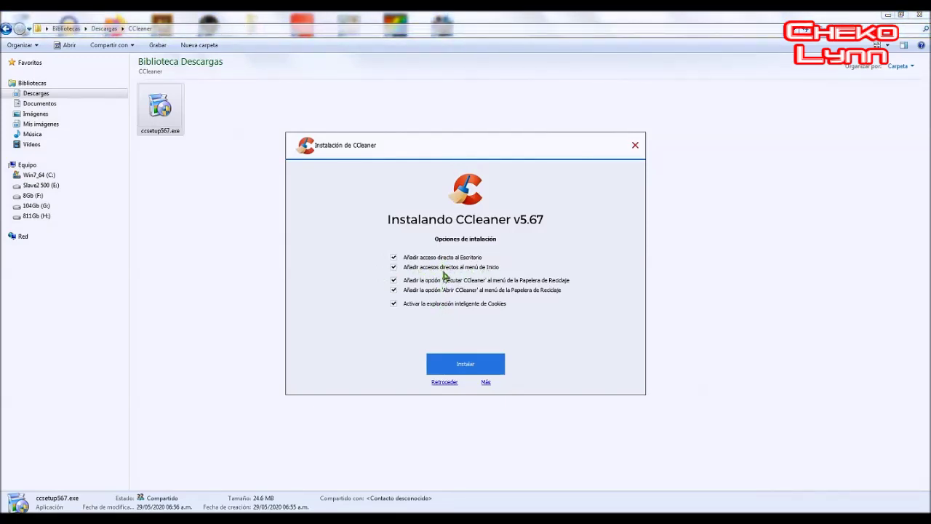
left_click(395, 268)
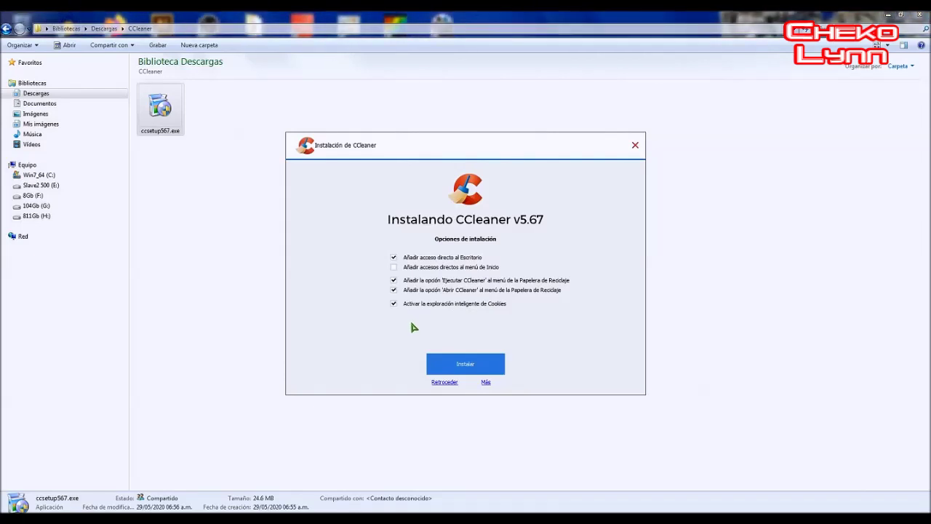
Set CCleaner v5.67 to install only for the current user and run the installation
left_click(486, 383)
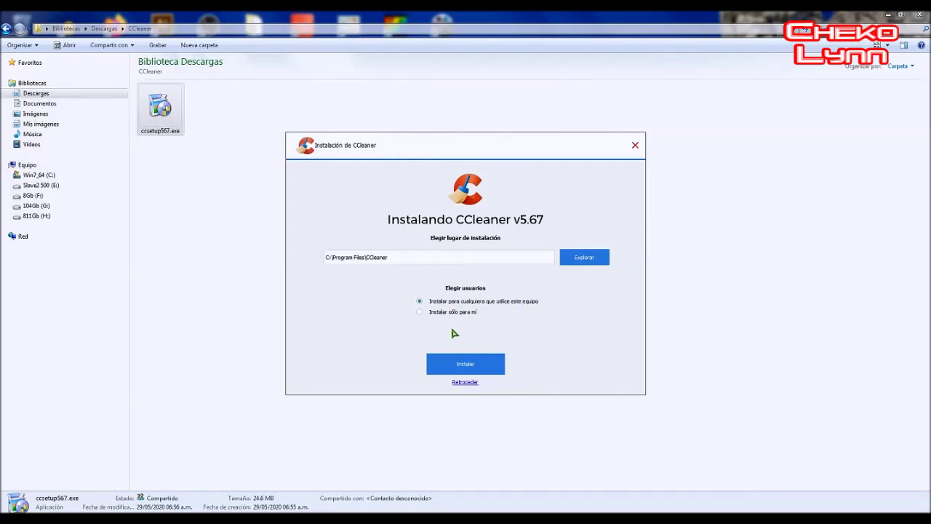
left_click(420, 312)
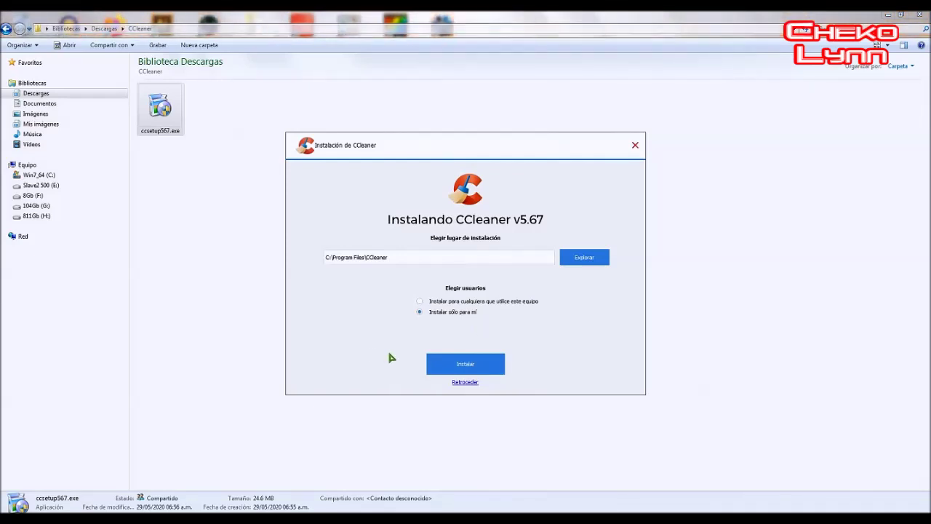
left_click(466, 366)
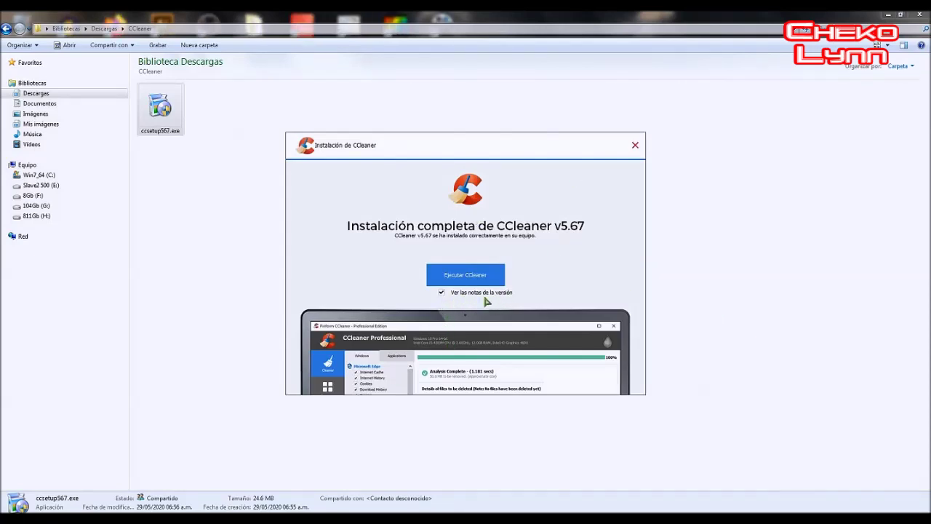
Finish the installer by launching CCleaner without viewing the release notes
left_click(441, 293)
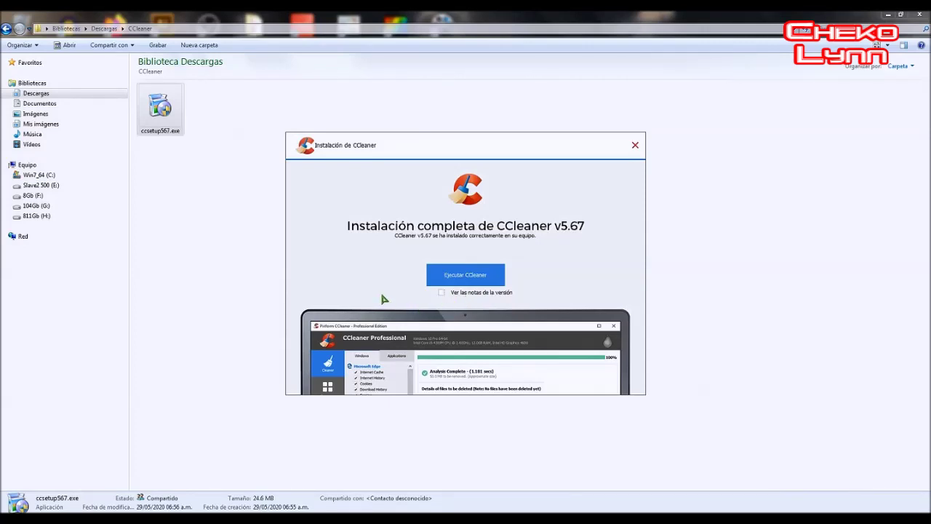
left_click(471, 274)
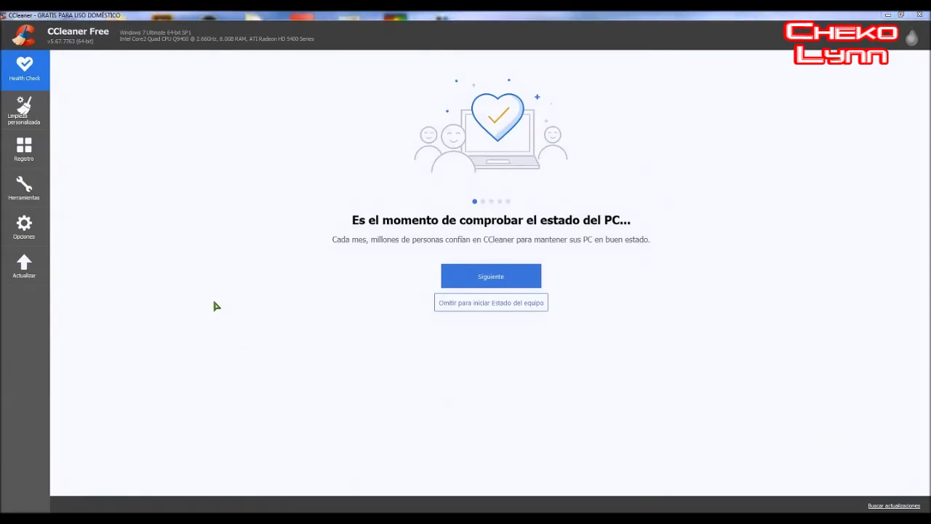
Open the program's basic configuration options and choose Español (Spanish) as the interface language
left_click(34, 233)
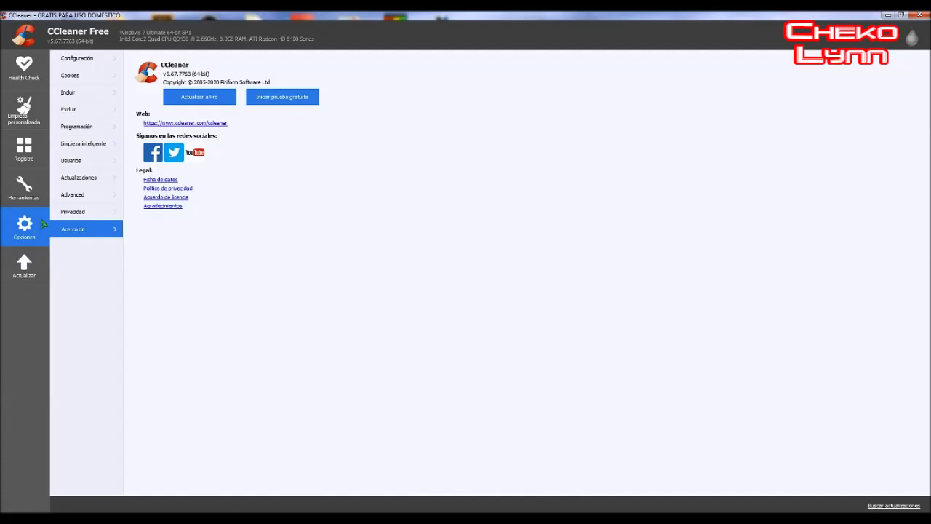
left_click(87, 197)
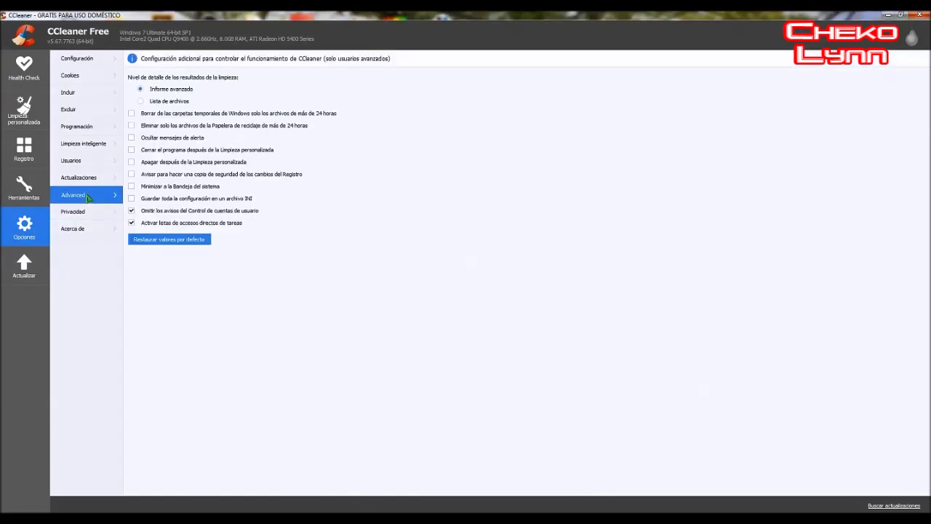
left_click(79, 59)
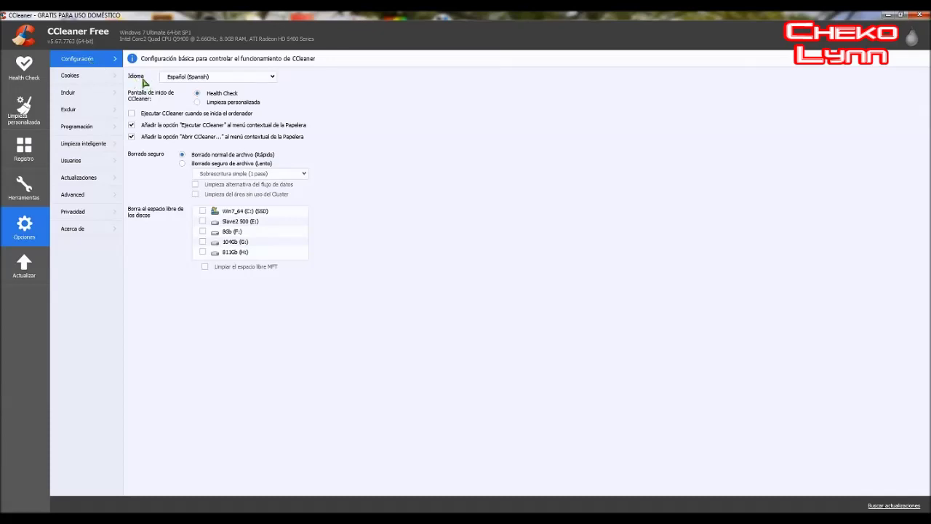
left_click(271, 78)
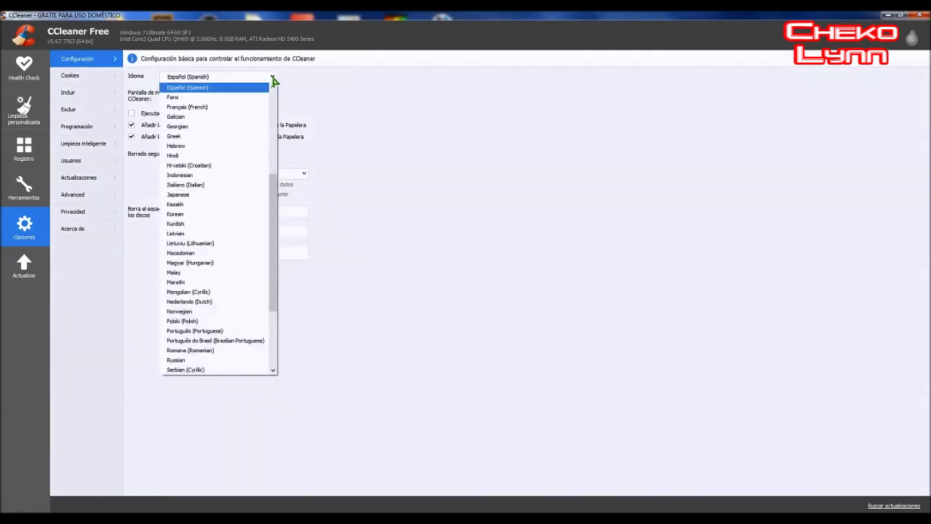
left_click(217, 88)
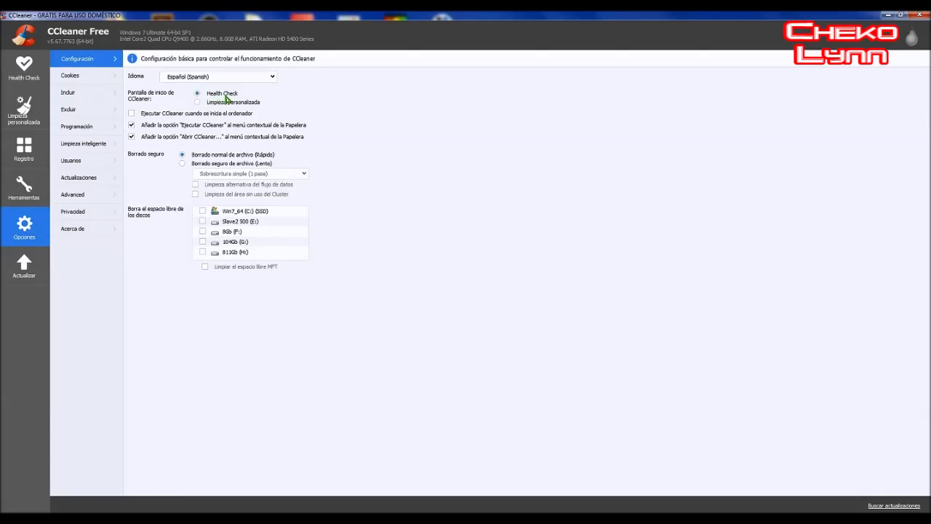
Examine the Health Check start screen and the option pages for cookies, inclusions, exclusions, scheduling and smart cleaning
left_click(26, 75)
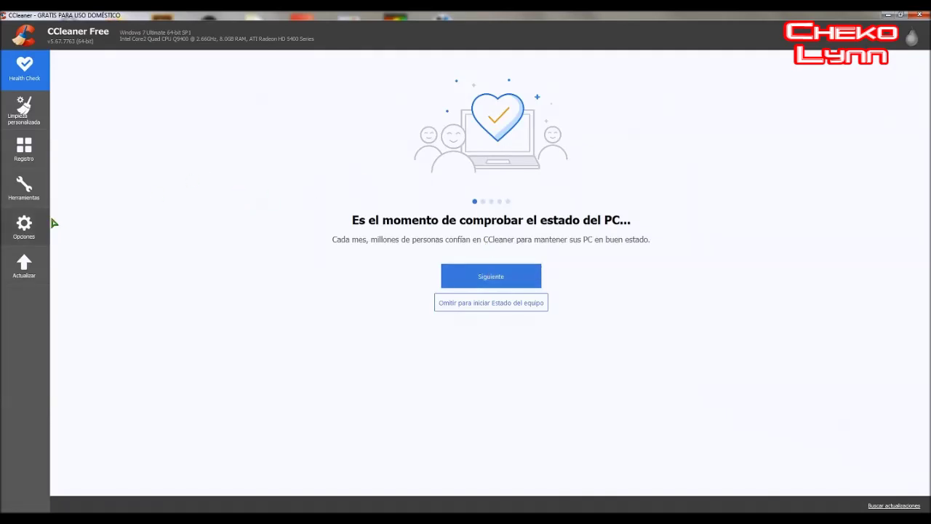
left_click(24, 227)
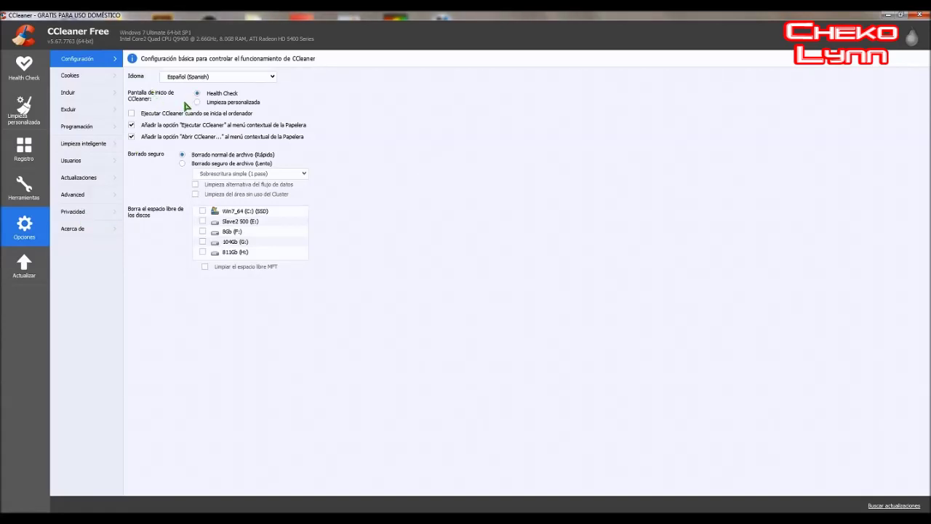
left_click(87, 79)
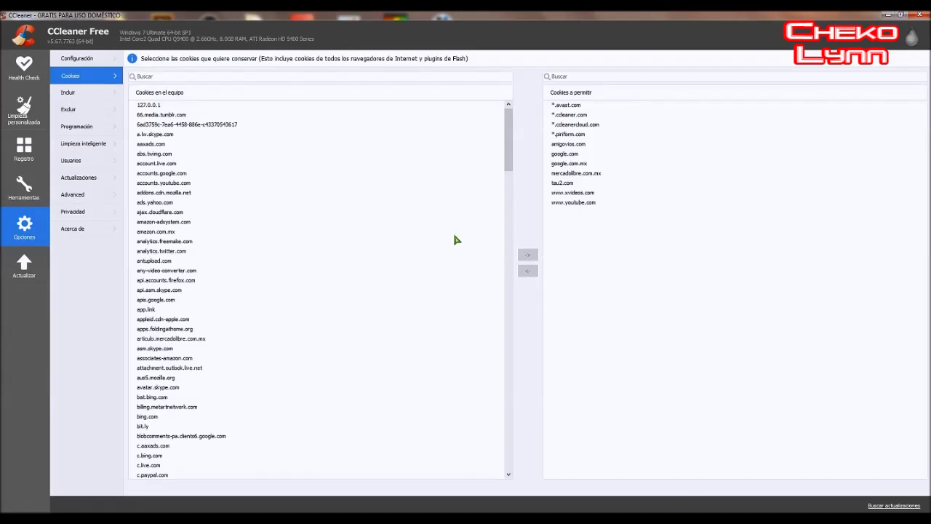
left_click(77, 99)
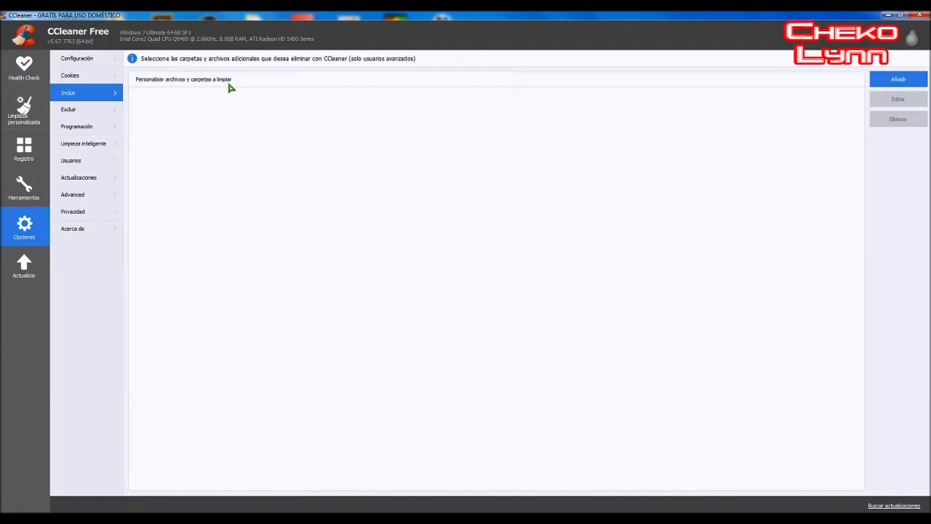
left_click(85, 114)
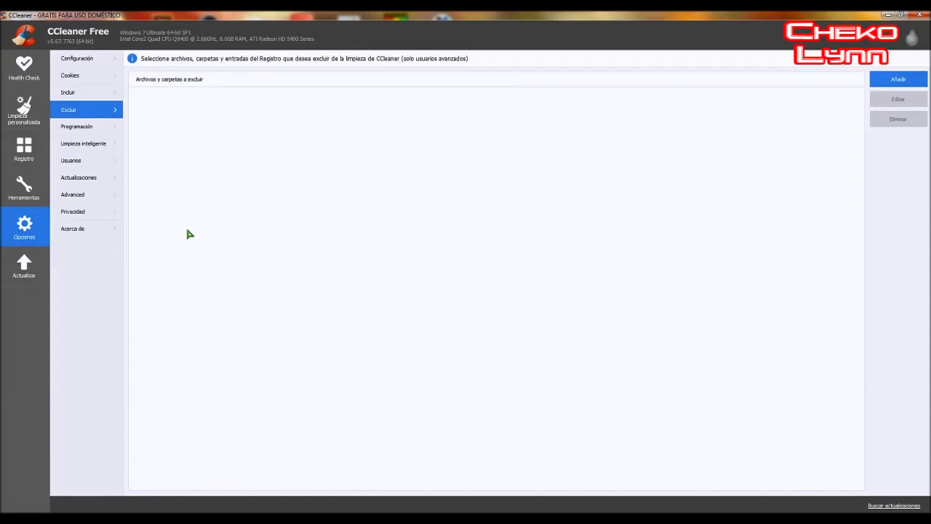
left_click(80, 130)
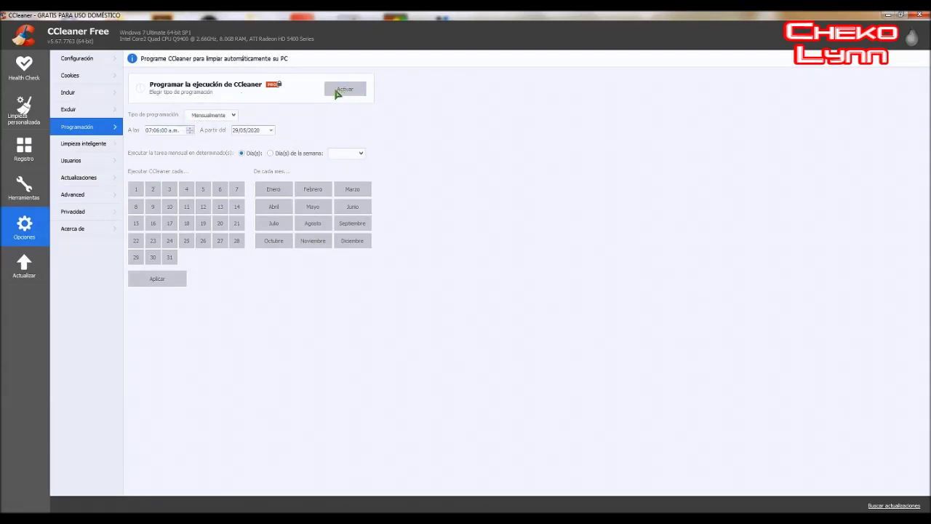
left_click(87, 144)
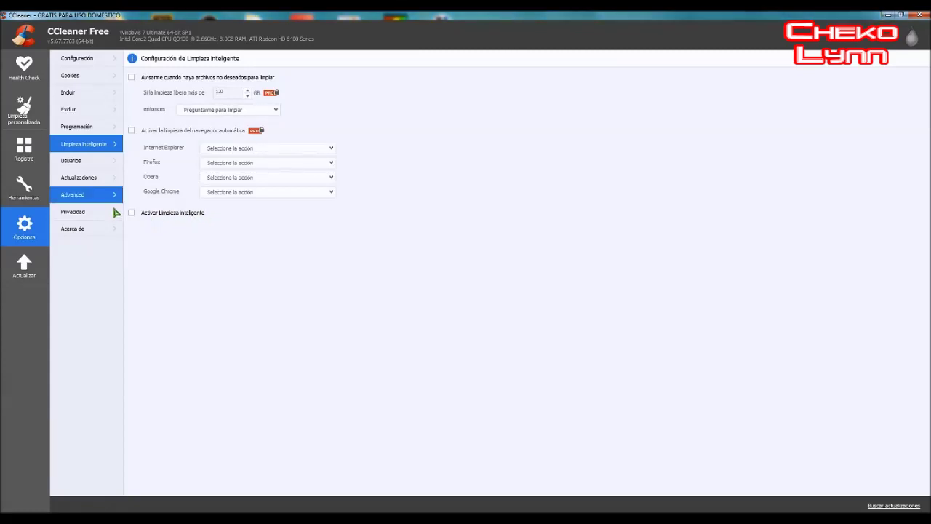
Examine the option pages for users, updates, advanced settings, privacy and program information, ending on the Health Check screen
left_click(82, 161)
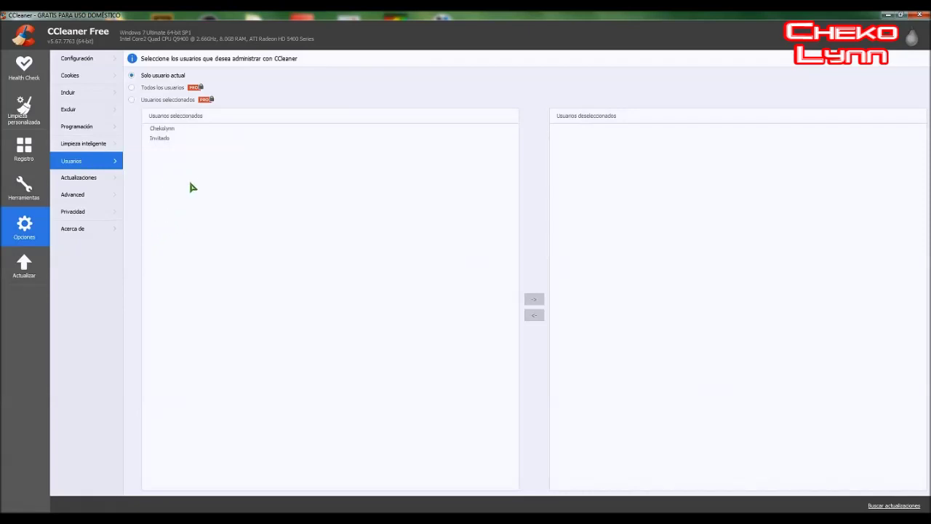
left_click(86, 179)
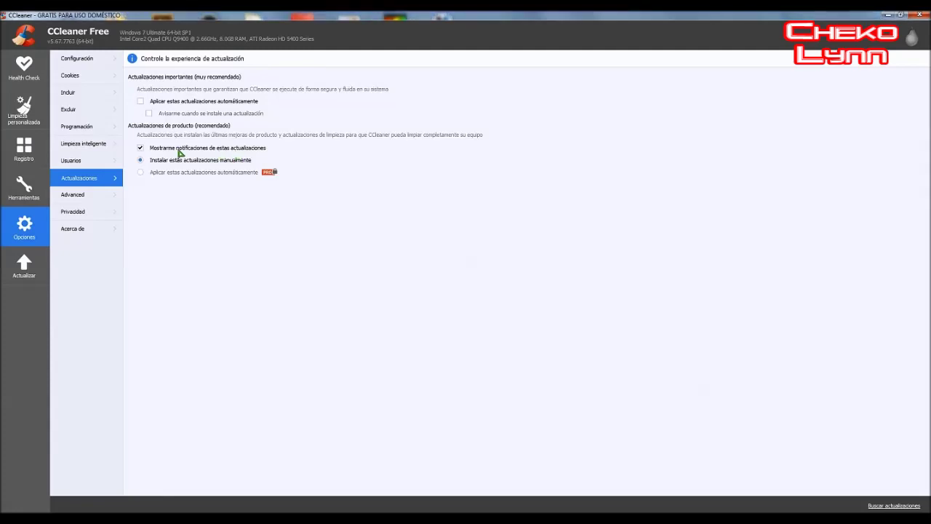
left_click(80, 195)
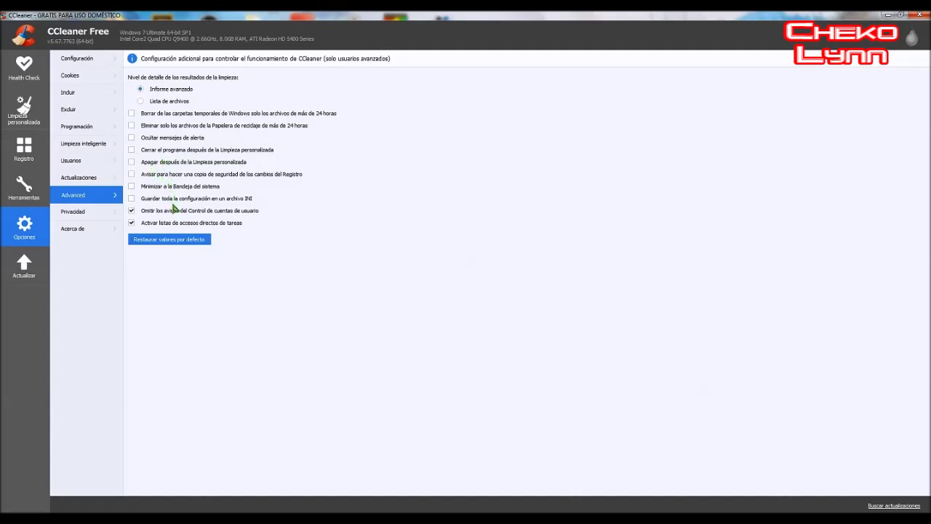
left_click(79, 214)
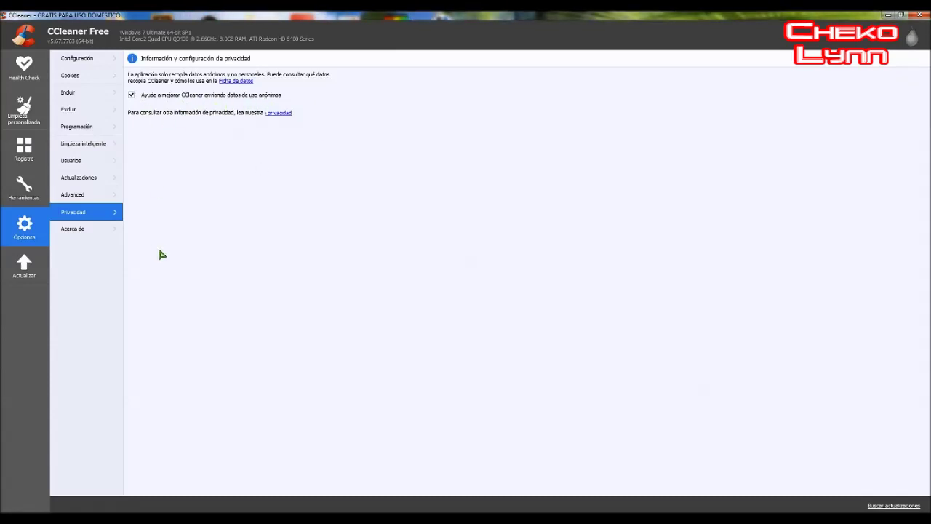
left_click(78, 231)
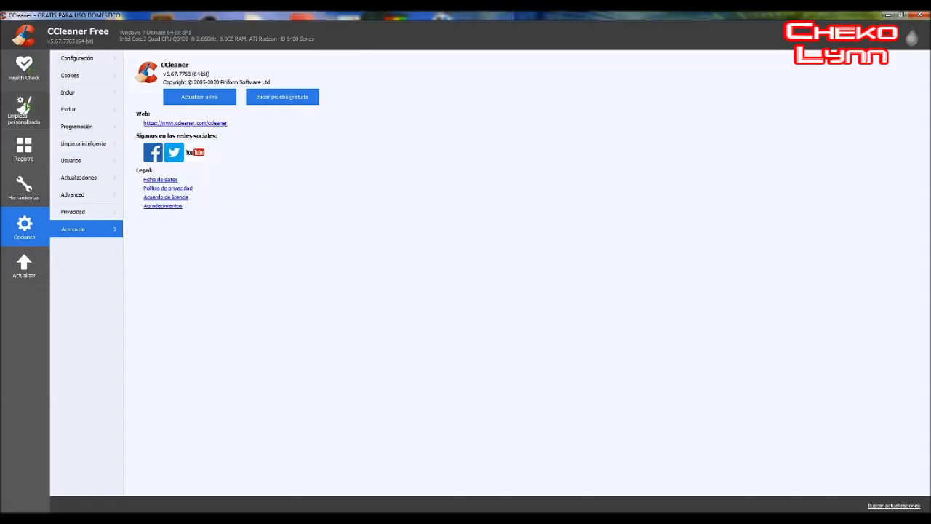
left_click(24, 73)
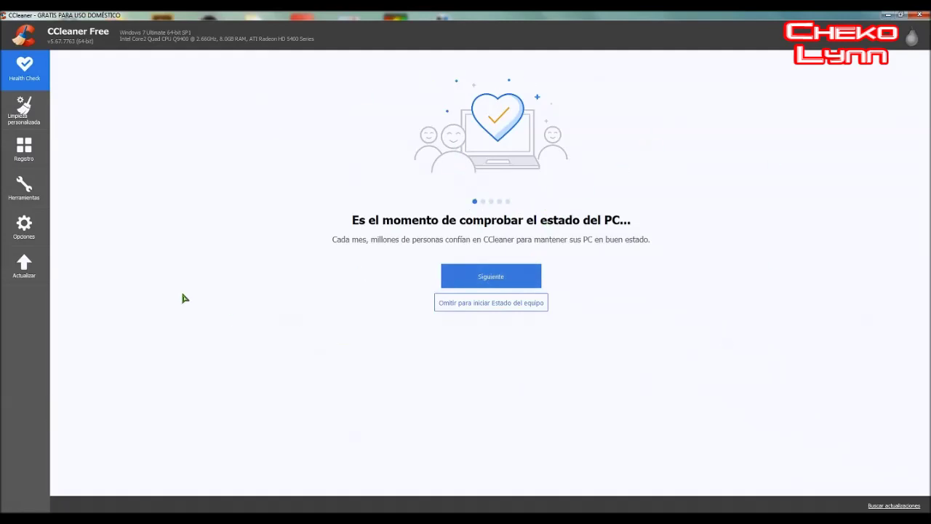
Review the custom cleaning items for Windows and installed programs, and run the cleaner with the current selections
left_click(23, 117)
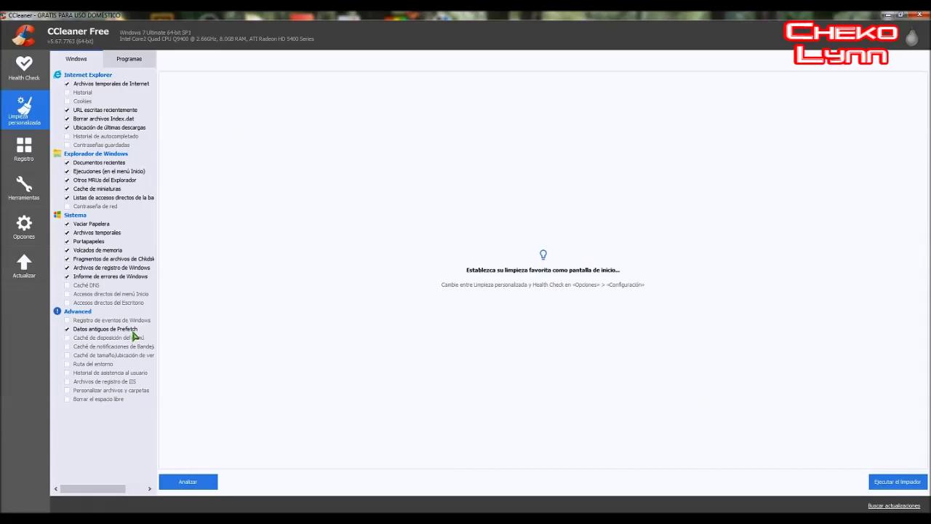
left_click(131, 64)
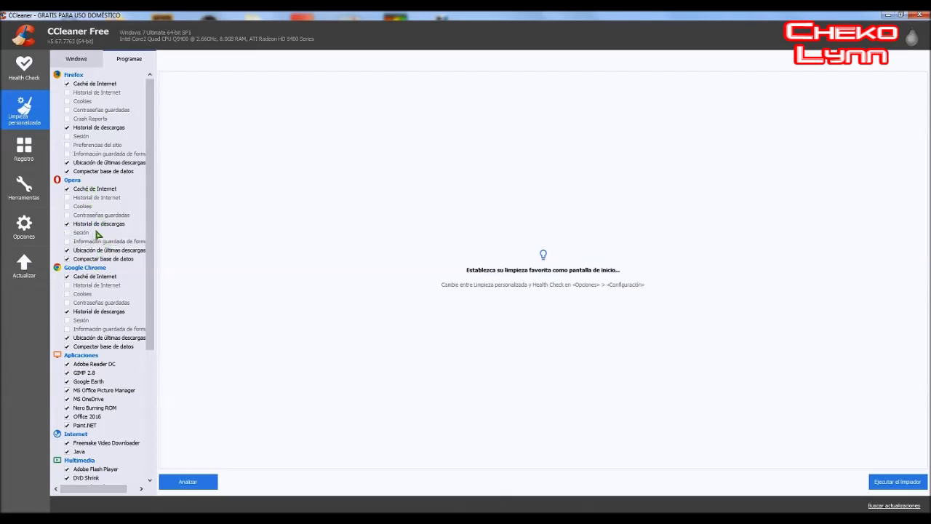
left_click_drag(151, 271, 147, 400)
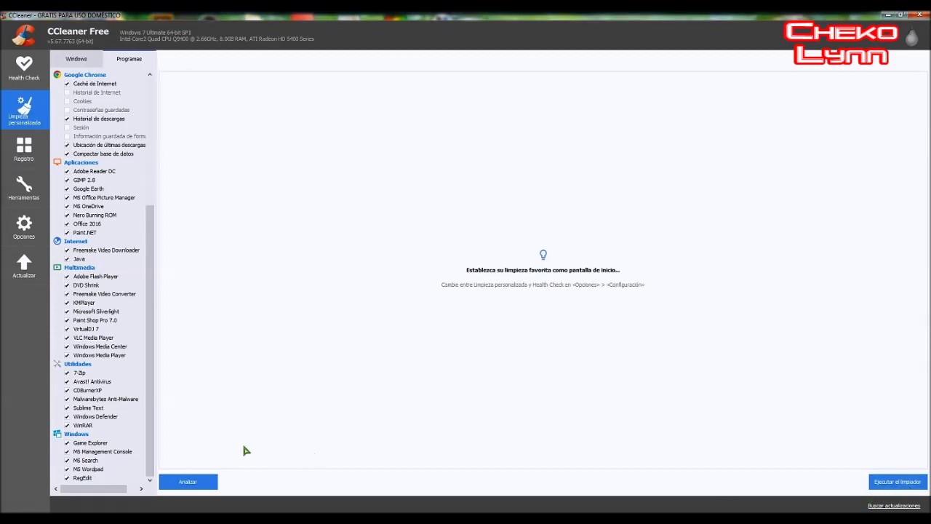
left_click(899, 483)
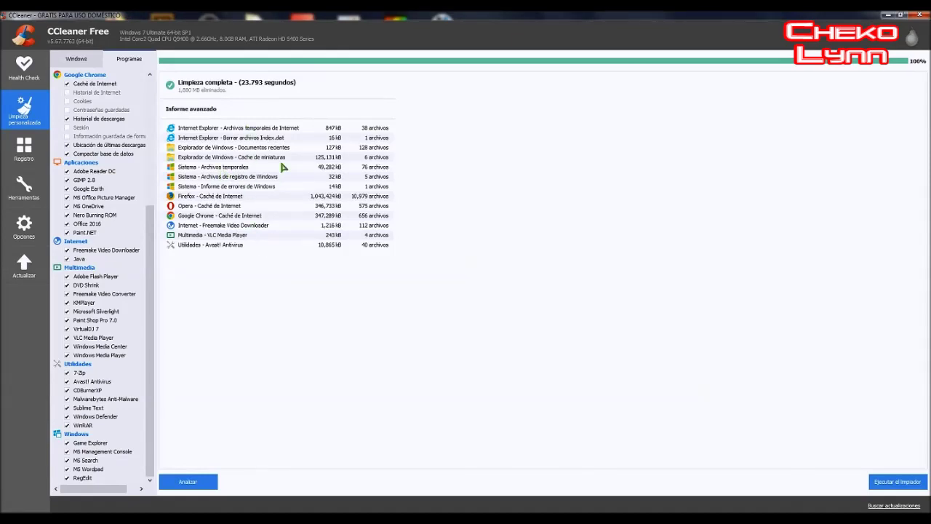
Scan the registry for problems, fix the invalid .dbin file extension entry without a batch repair, and scan again
left_click(24, 149)
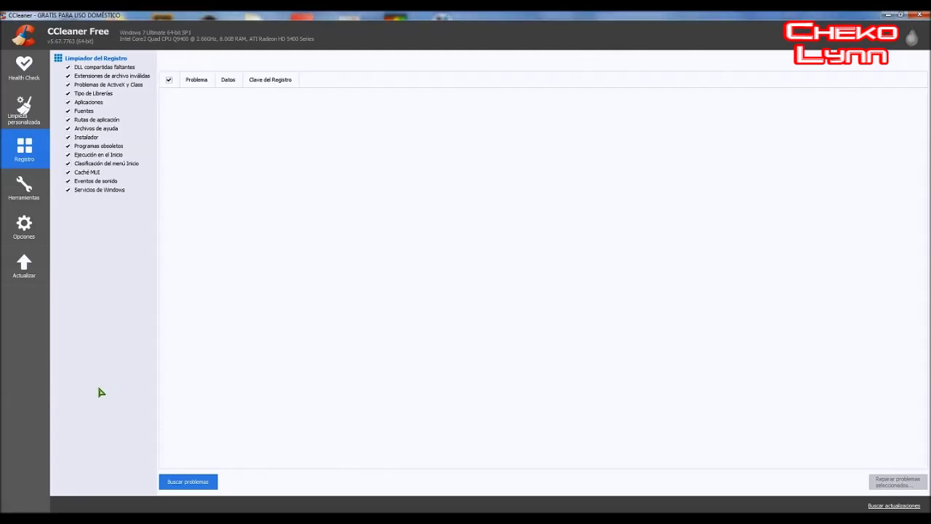
left_click(183, 483)
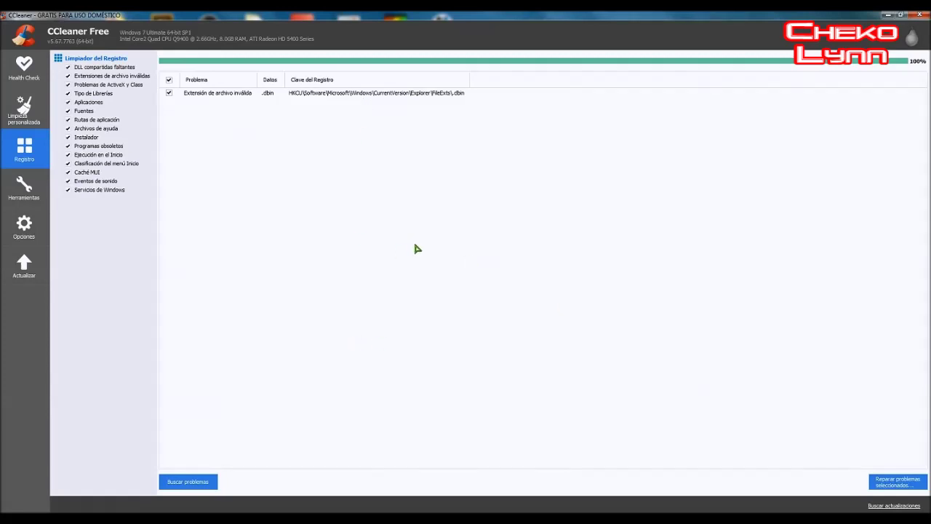
left_click(900, 484)
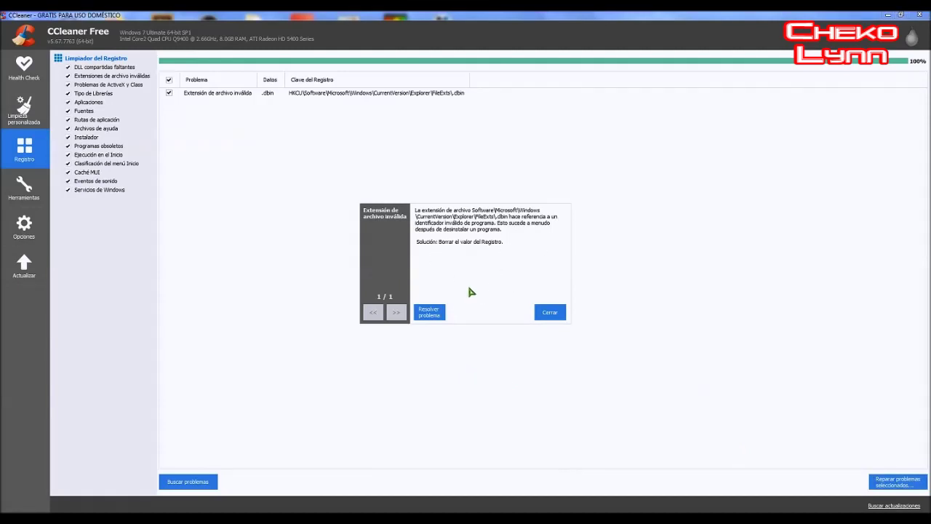
left_click(430, 317)
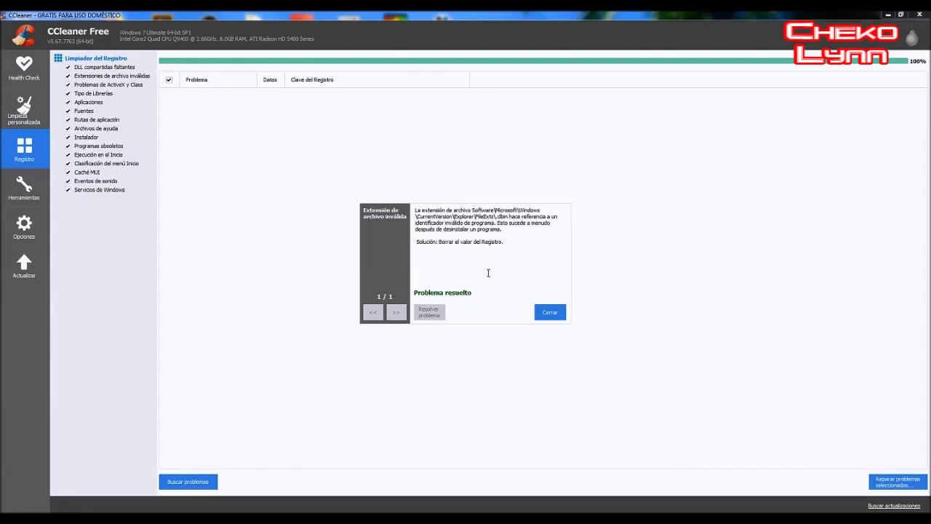
left_click(550, 312)
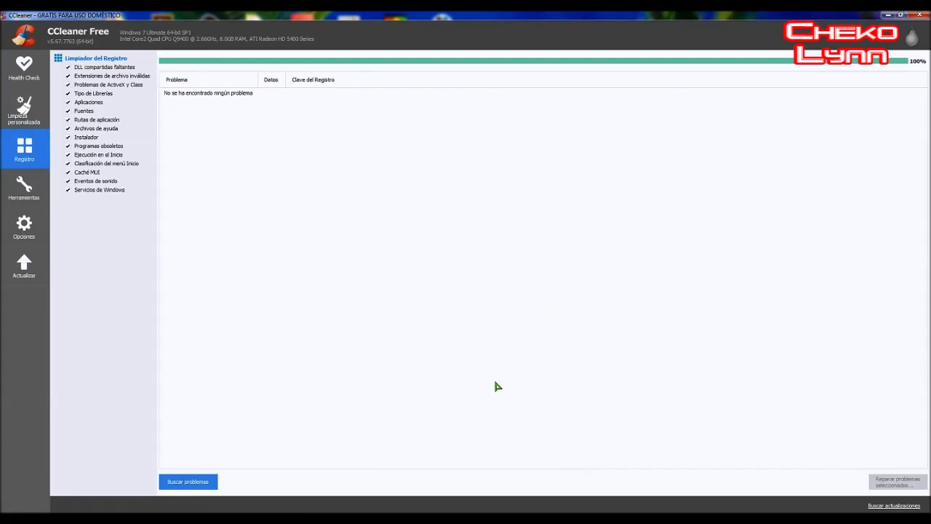
left_click(194, 485)
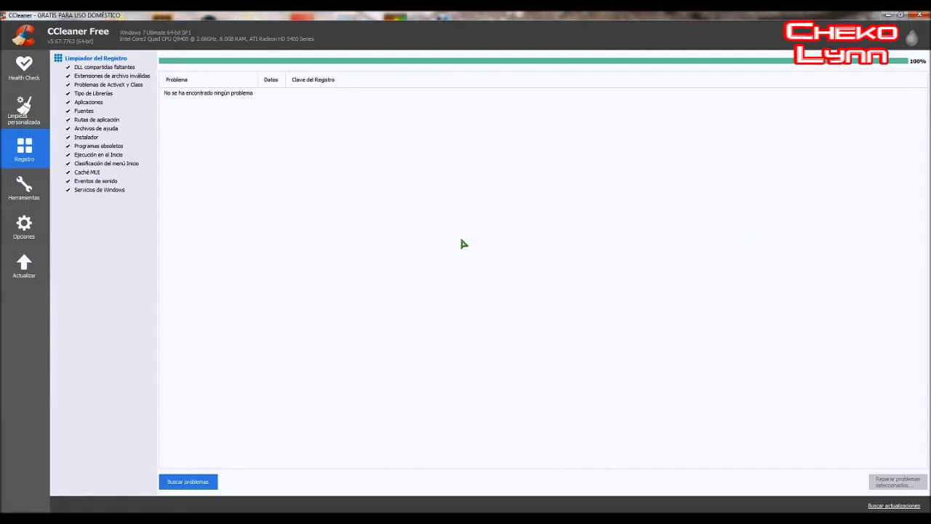
Look through the list of installed programs and exclude Audacity 2.4.1 from the pending software updates
left_click(28, 195)
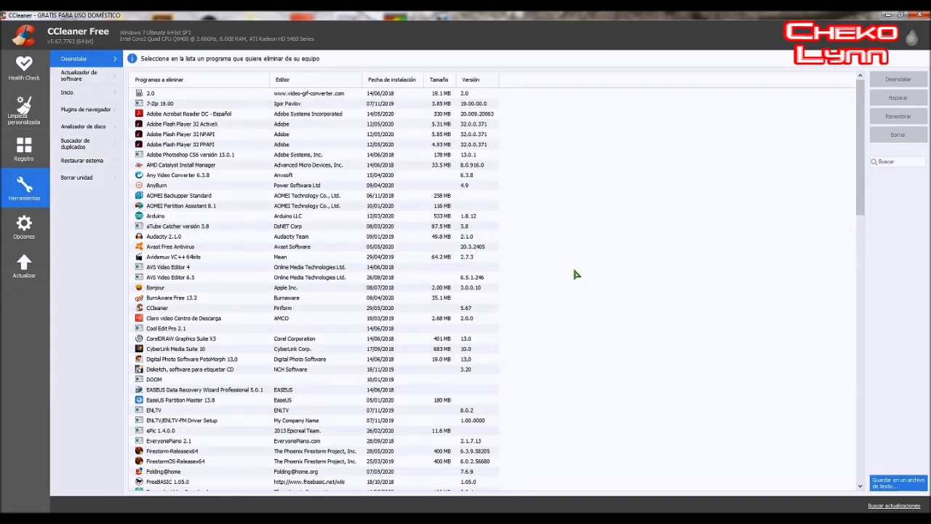
left_click_drag(863, 146, 880, 281)
left_click_drag(861, 318, 862, 128)
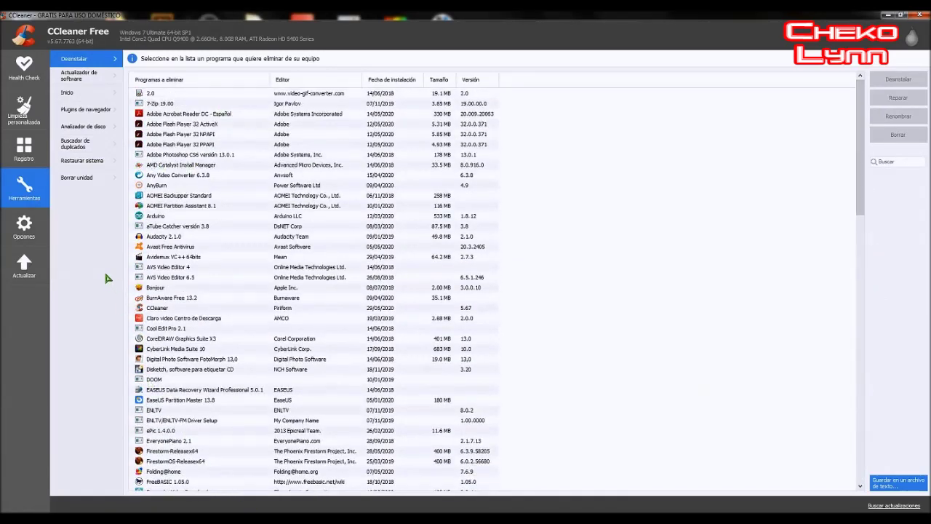
left_click(85, 80)
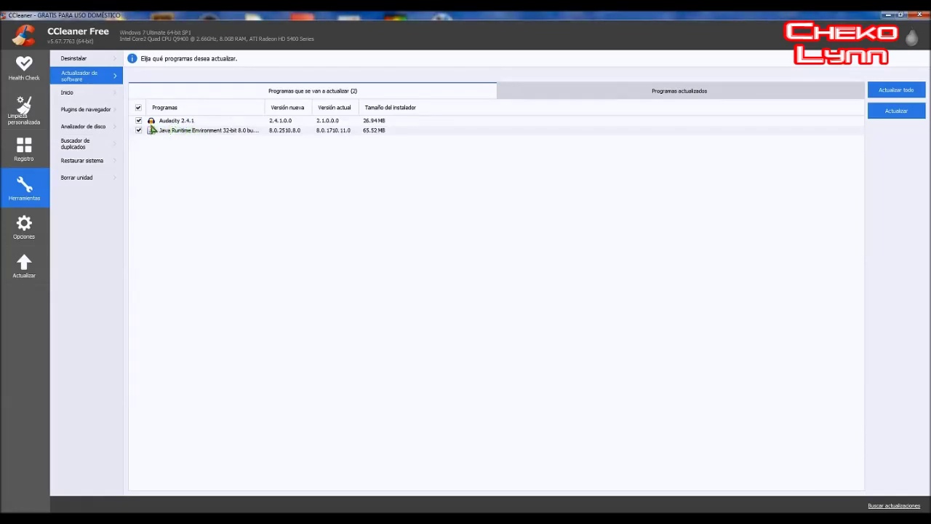
left_click(138, 120)
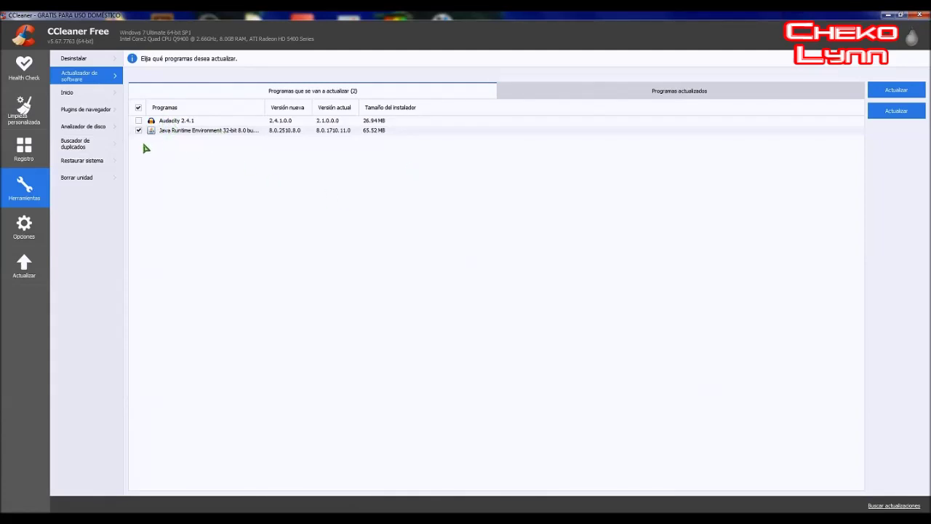
Examine the Windows startup programs, including the AvastUI.exe, CLMLServer_For_P2G8, ISUSScheduler, TVTray and MEGAsync entries
left_click(73, 93)
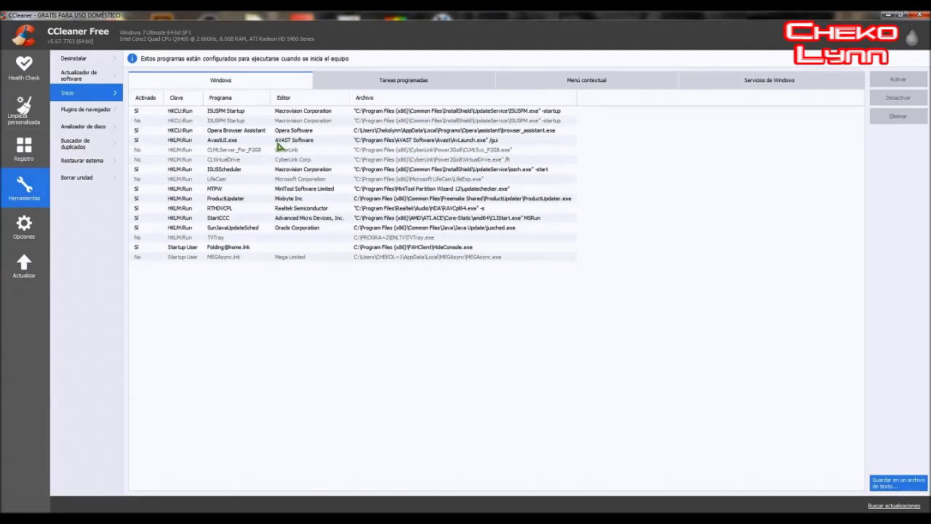
left_click(431, 142)
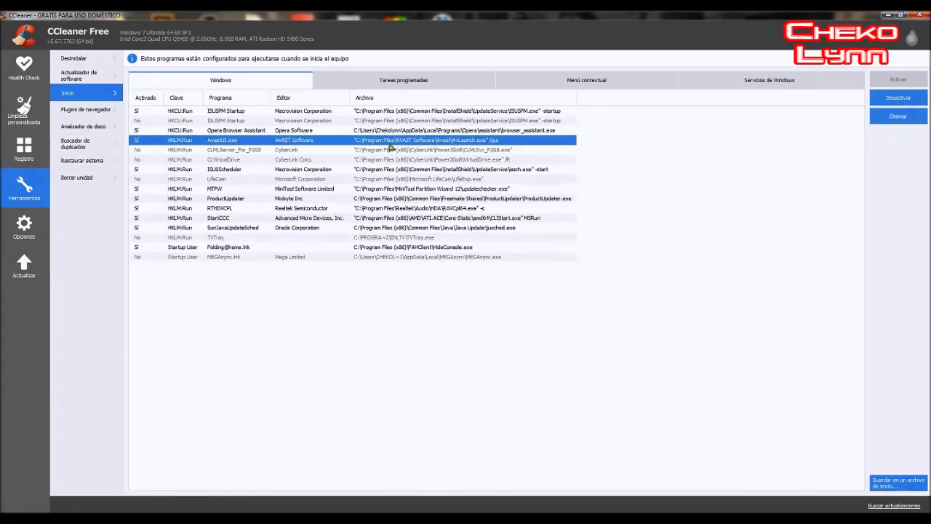
left_click(427, 153)
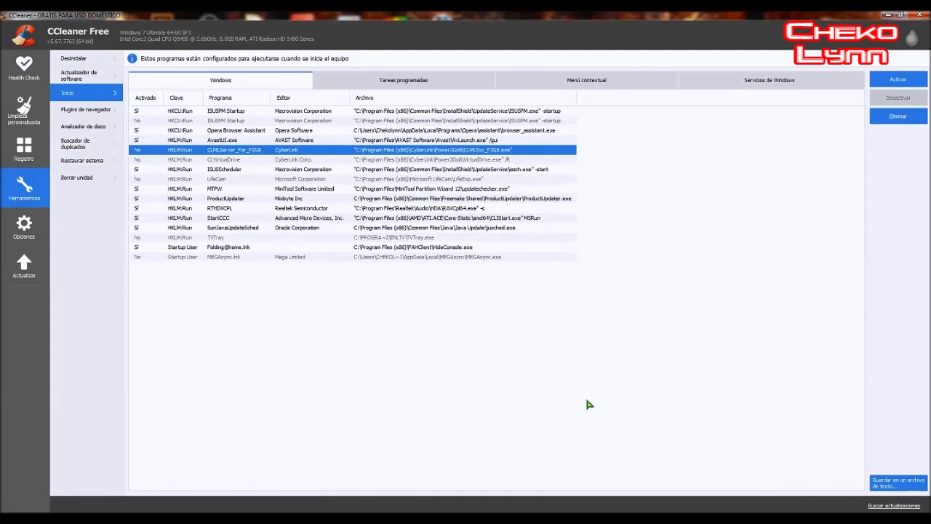
left_click(430, 170)
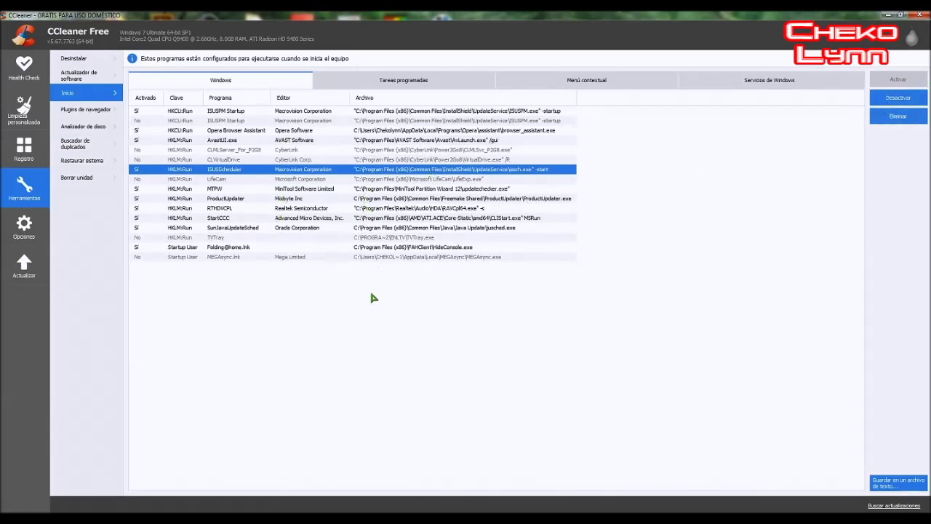
left_click(387, 303)
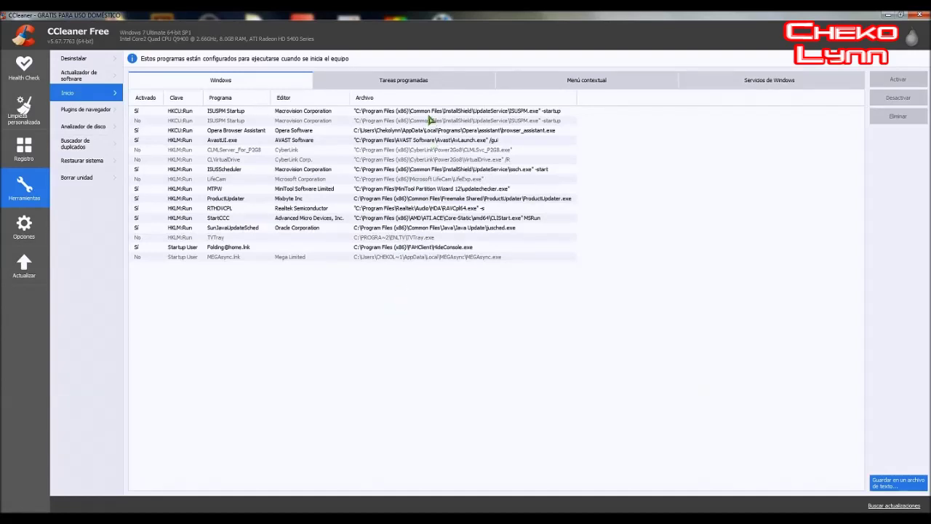
left_click(325, 238)
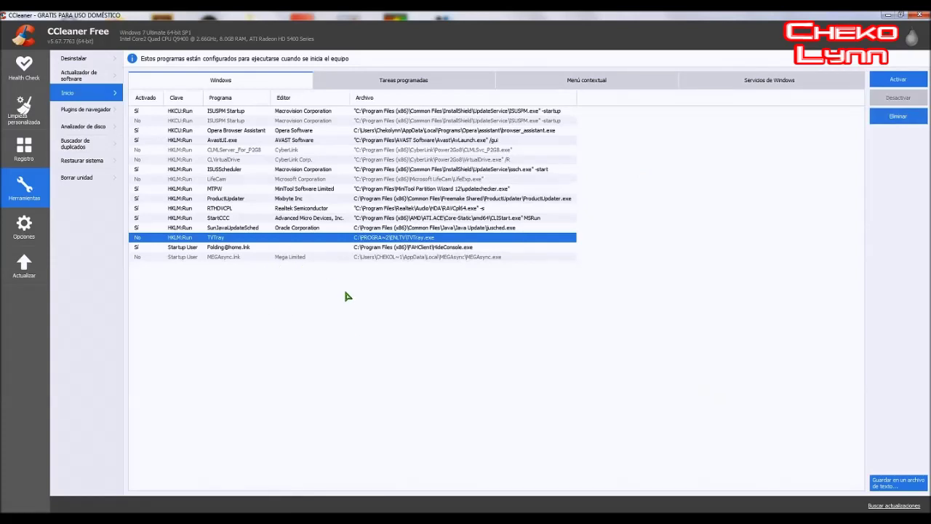
left_click(386, 294)
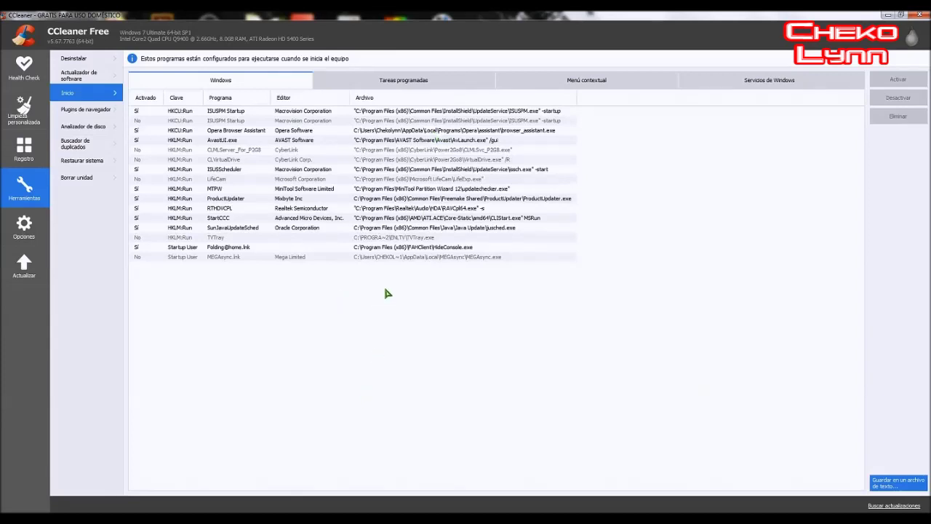
left_click(242, 261)
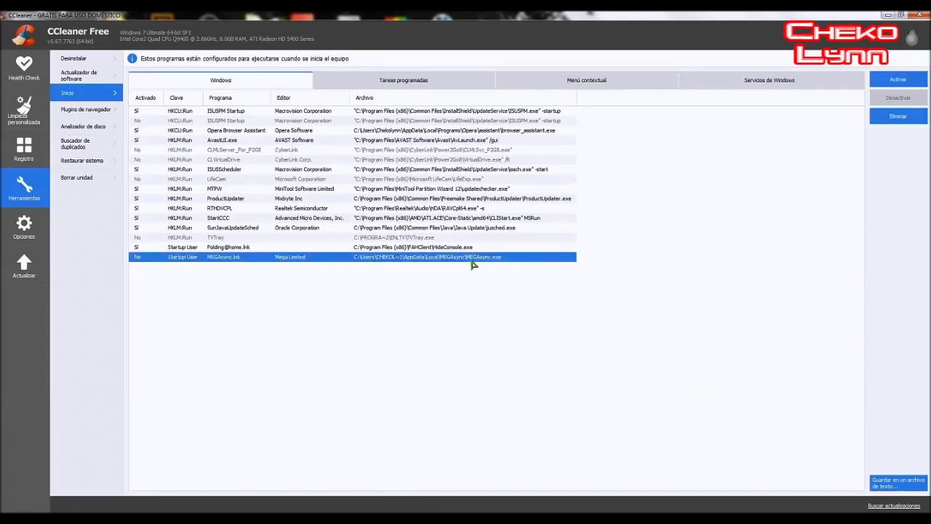
left_click(412, 288)
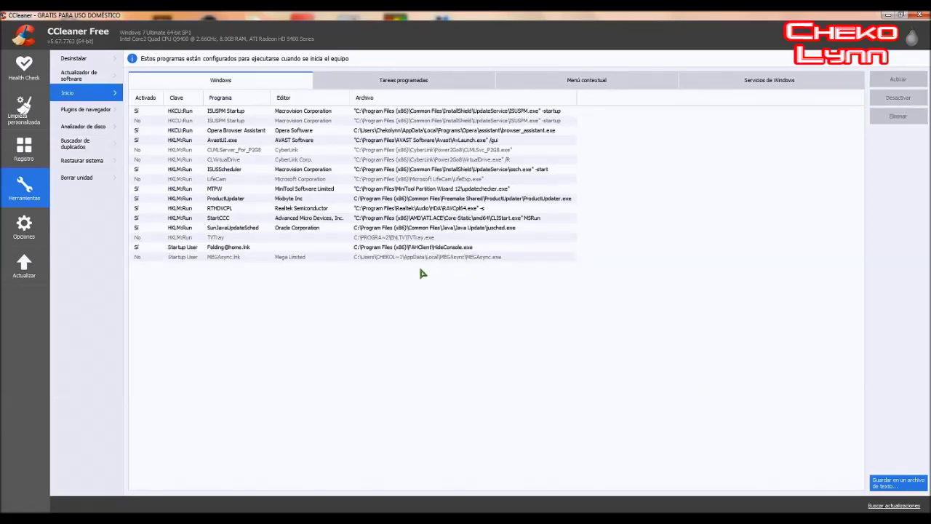
Examine the scheduled startup tasks, including CCleanerSkipUAC and the Adobe Flash Player entries, and the context menu entries
left_click(439, 84)
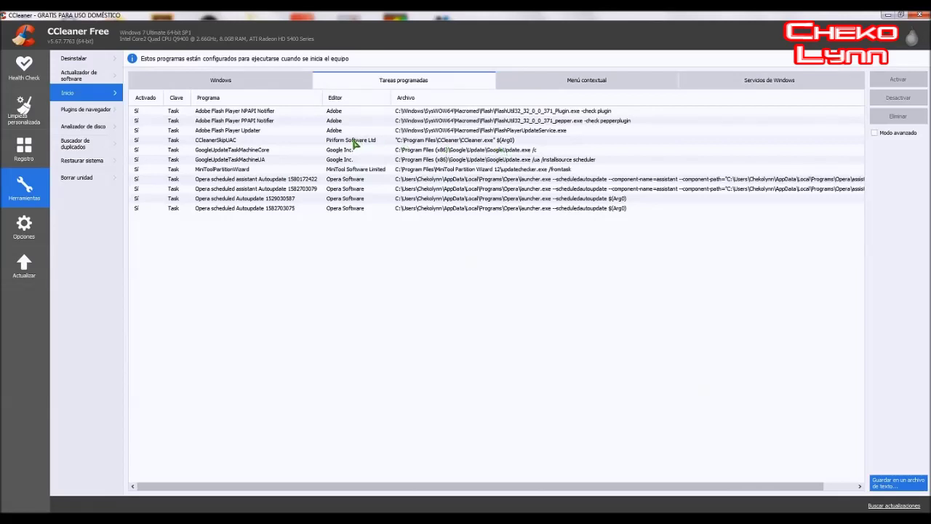
left_click(480, 142)
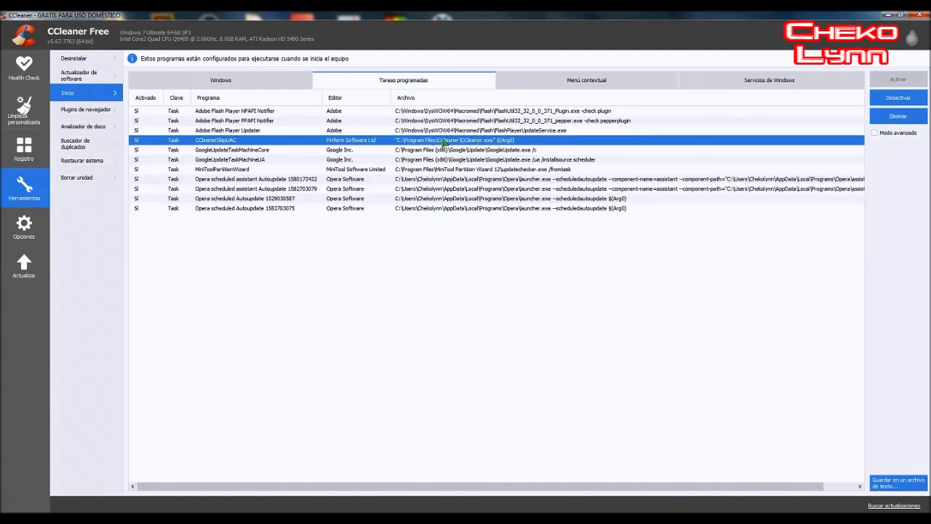
left_click(469, 113)
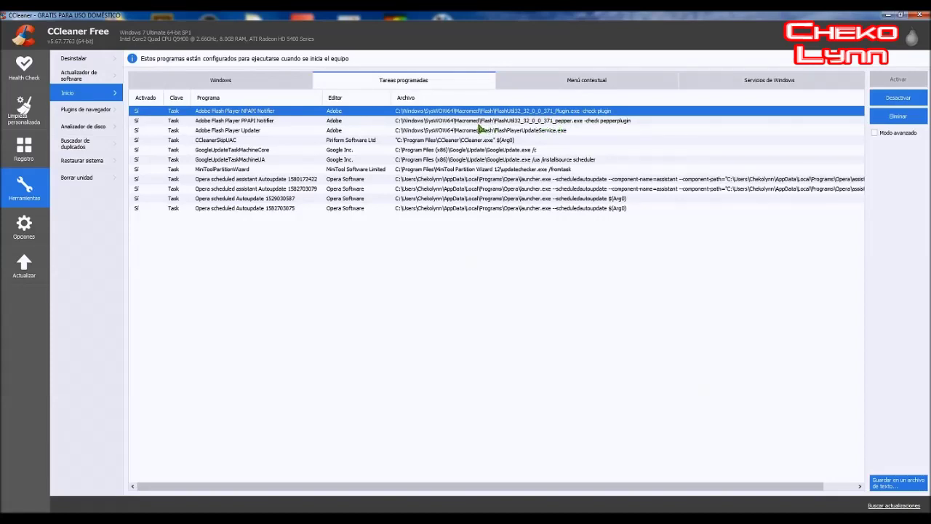
left_click(519, 131)
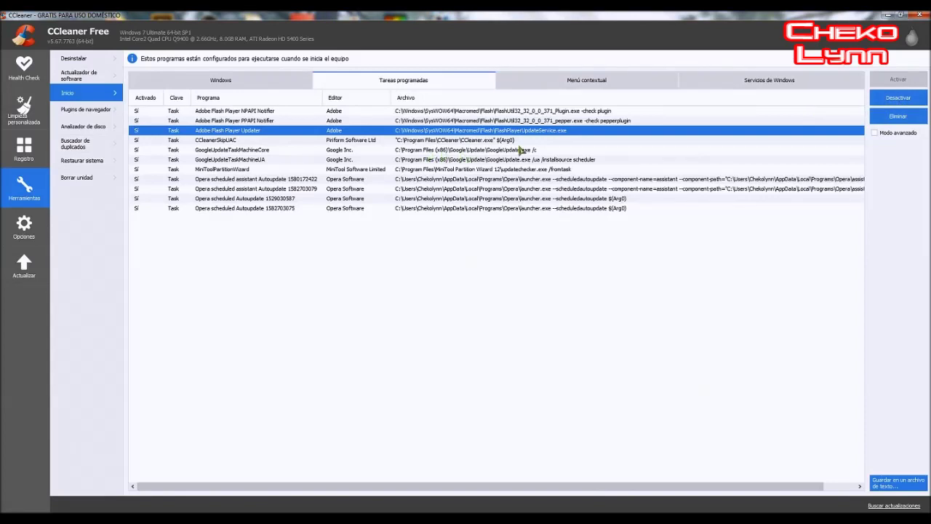
left_click(592, 85)
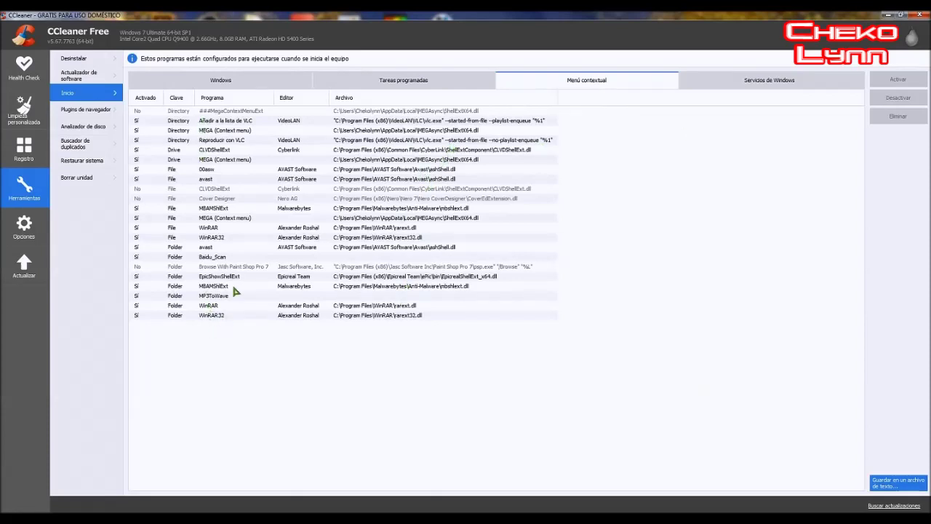
Enable the Adobe Flash Player Update Service among the Windows services that run at startup
left_click(761, 84)
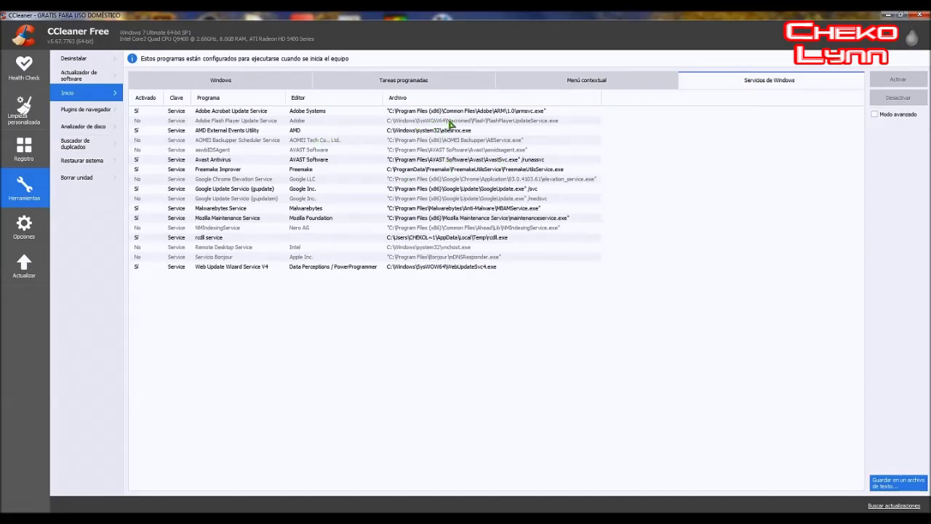
left_click(485, 122)
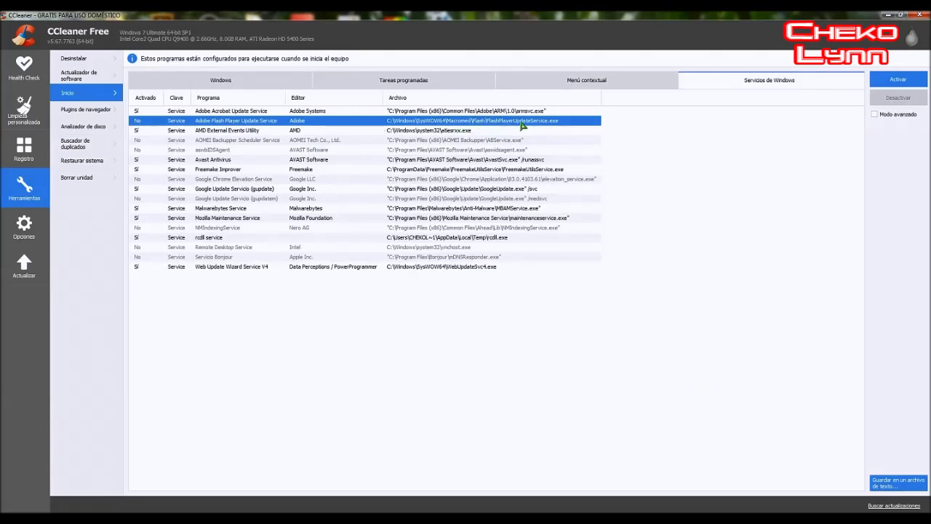
left_click(897, 81)
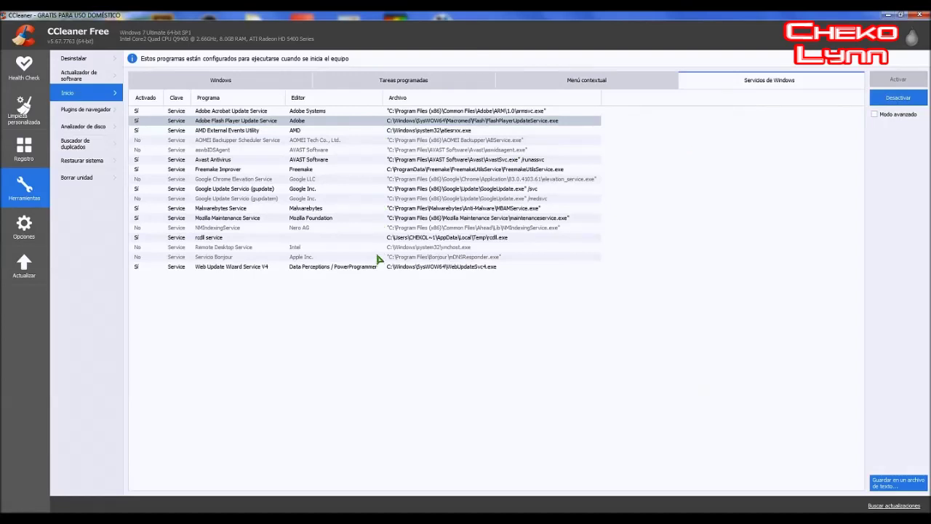
Examine the NMIndexingService, Google Update (gupdate) and Malwarebytes service entries and the Internet Explorer browser plugins
left_click(334, 230)
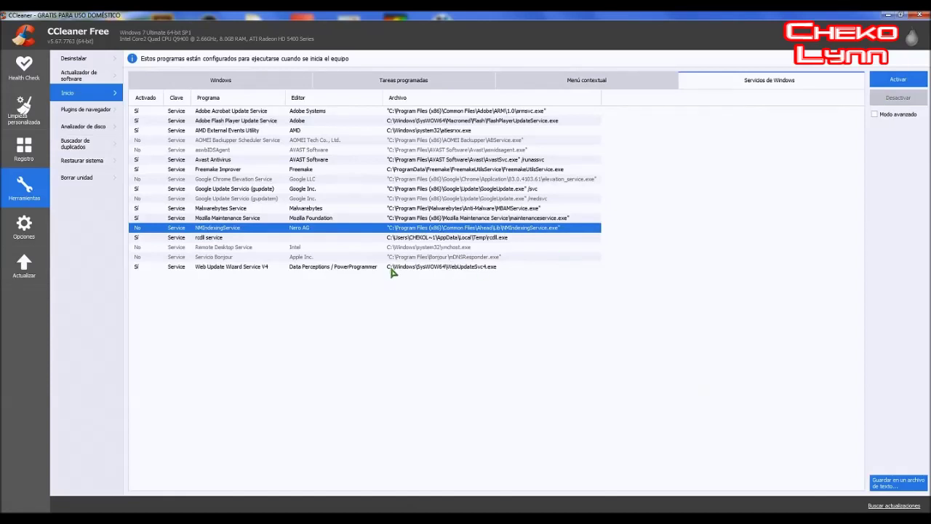
left_click(432, 190)
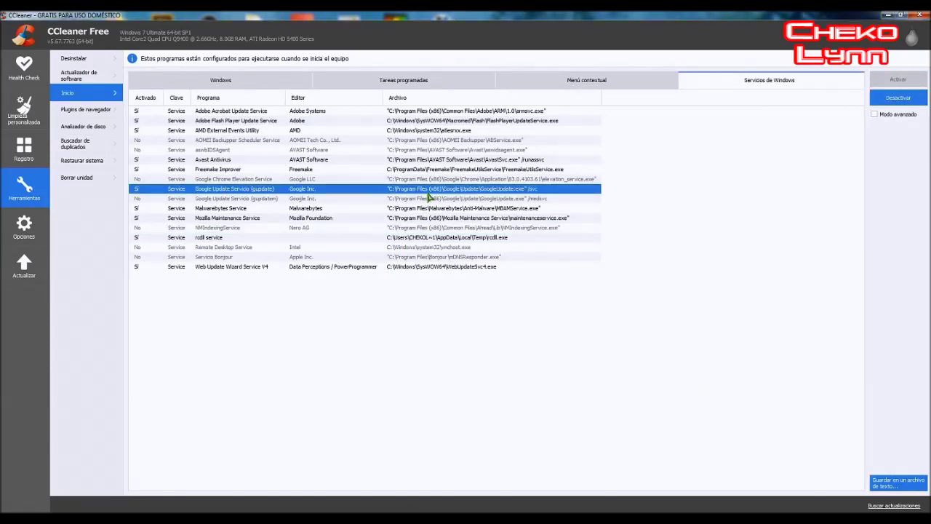
left_click(322, 209)
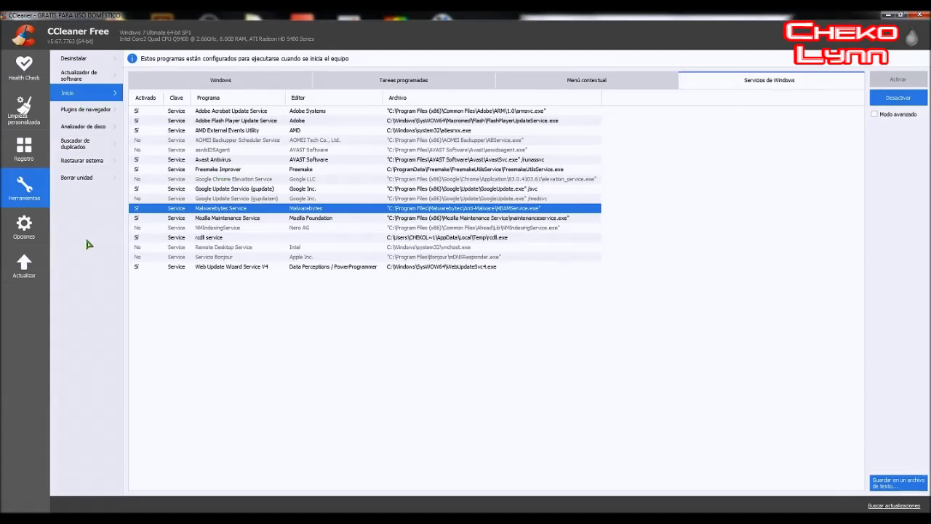
left_click(87, 110)
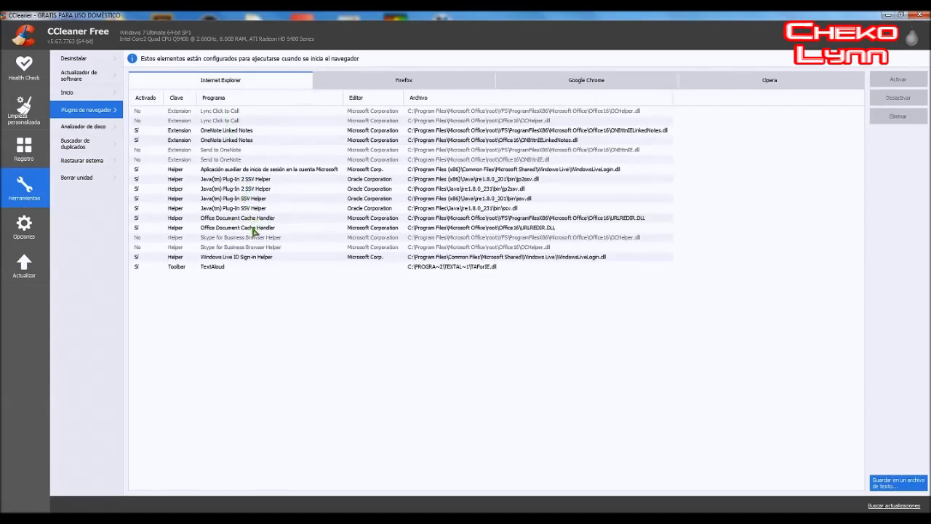
Examine the TextAloud toolbar plugin entry and the disk analyzer, duplicate finder and system restore tools
left_click(235, 271)
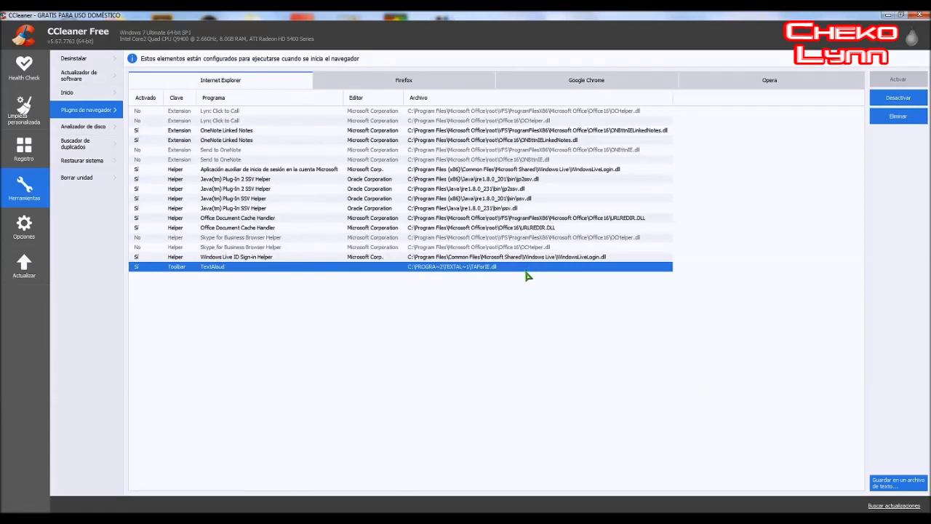
left_click(301, 298)
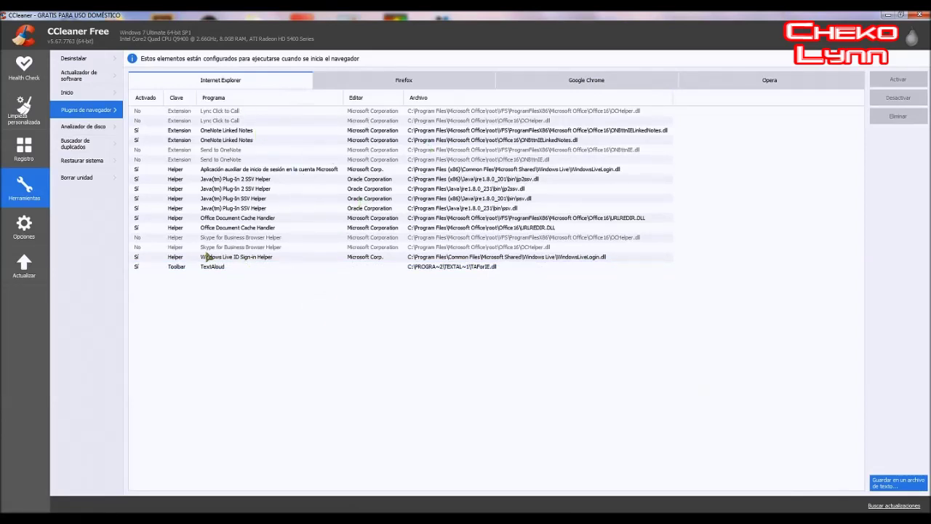
left_click(80, 126)
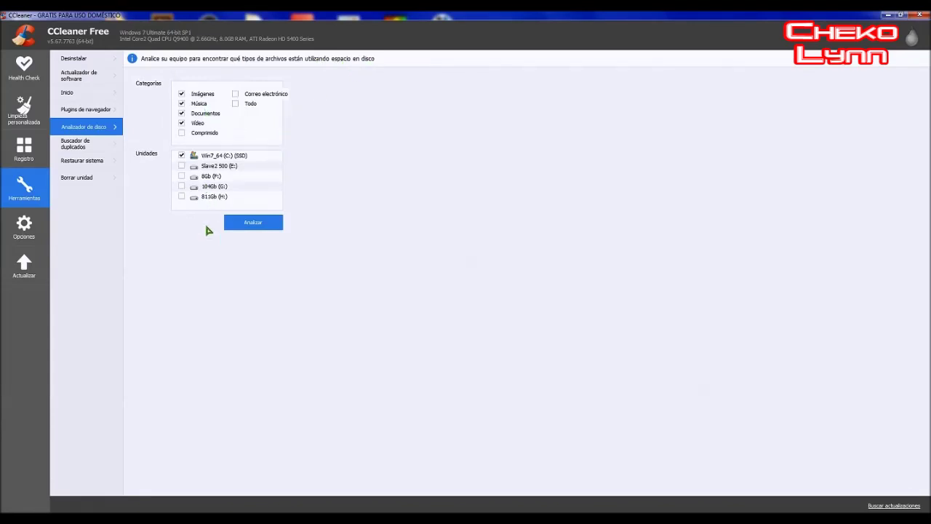
left_click(93, 149)
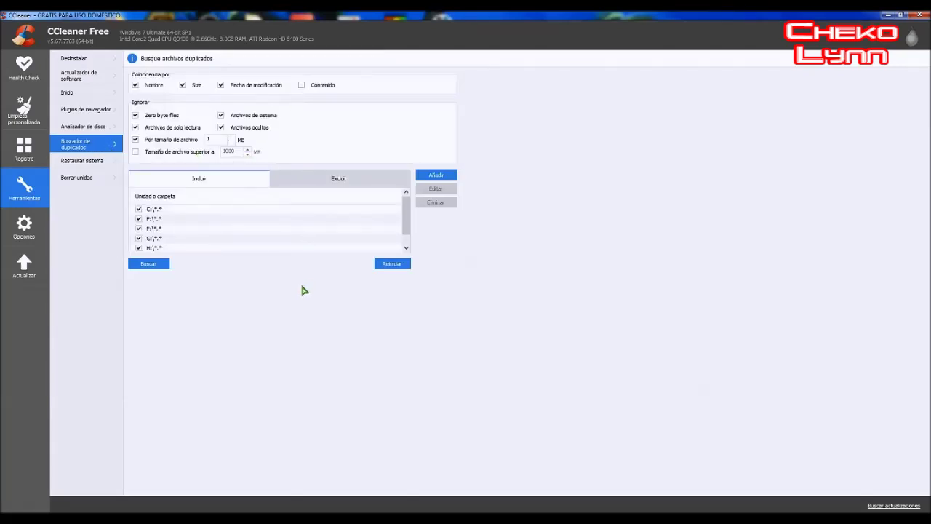
left_click(95, 164)
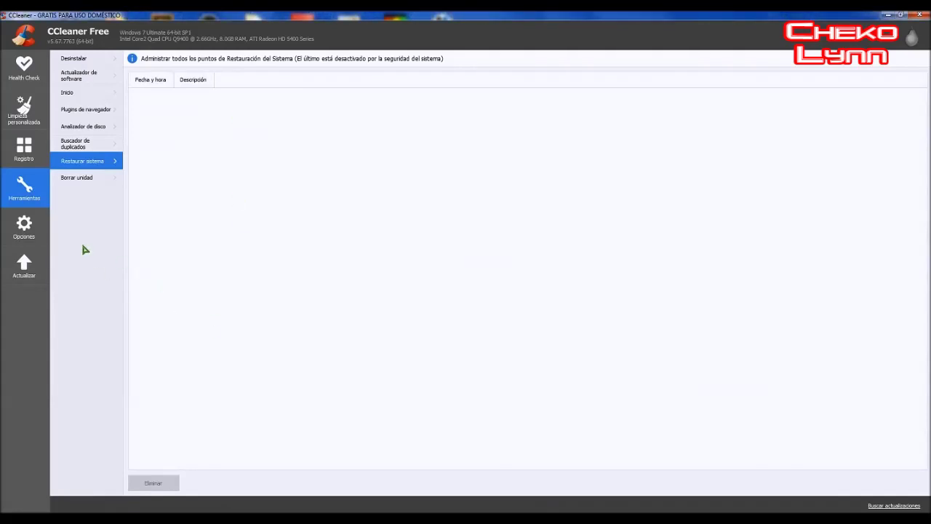
Try selecting the Win7_64 (C:) and 8Gb (F:) drives for a free-space wipe, clearing both selections without wiping
left_click(82, 179)
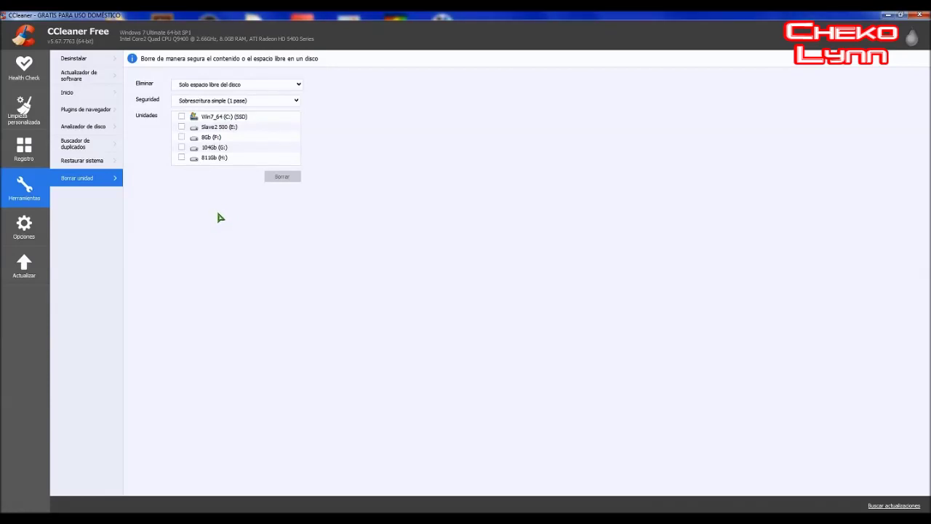
left_click(182, 117)
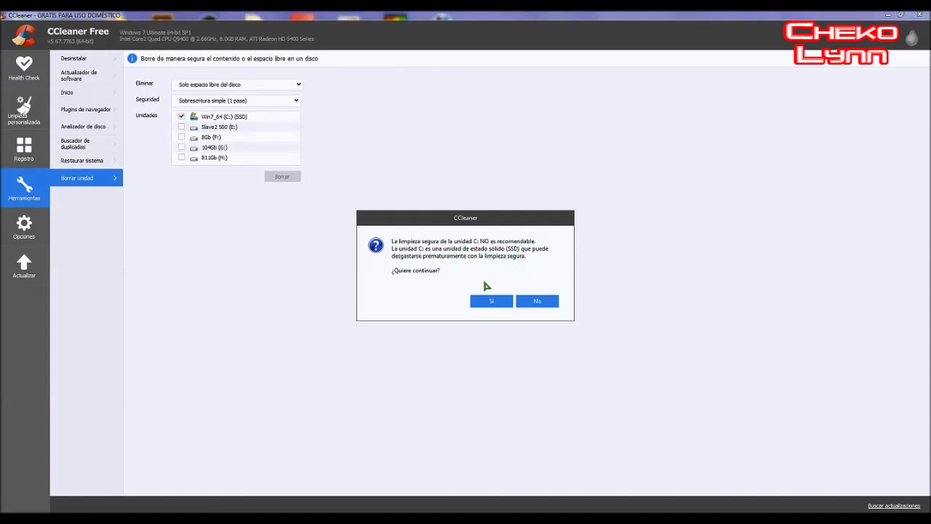
left_click(538, 301)
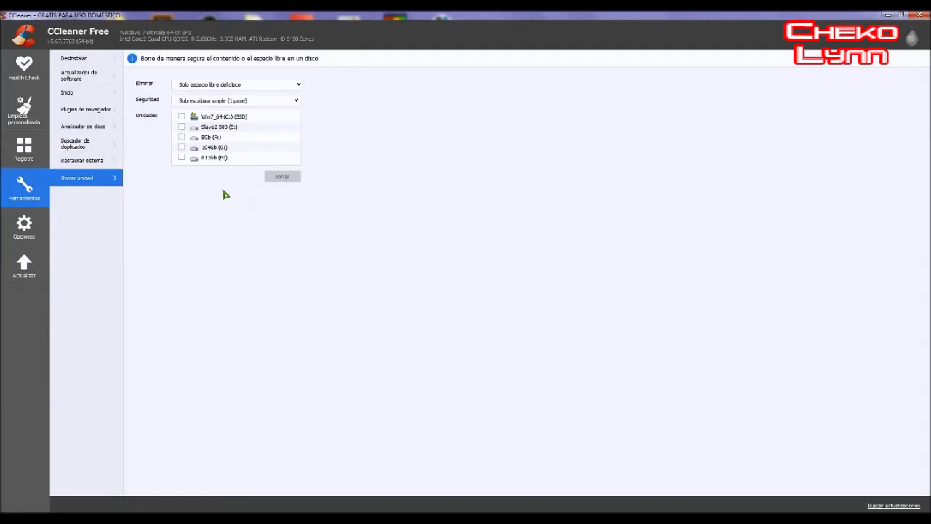
left_click(182, 139)
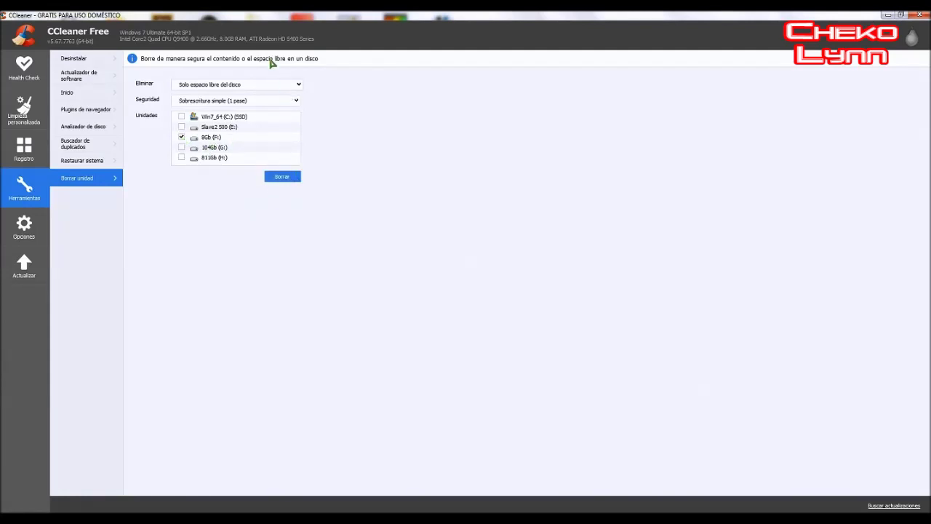
left_click(182, 137)
Review the About information, the custom cleaning and registry cleaner pages, and the Health Check page
left_click(32, 233)
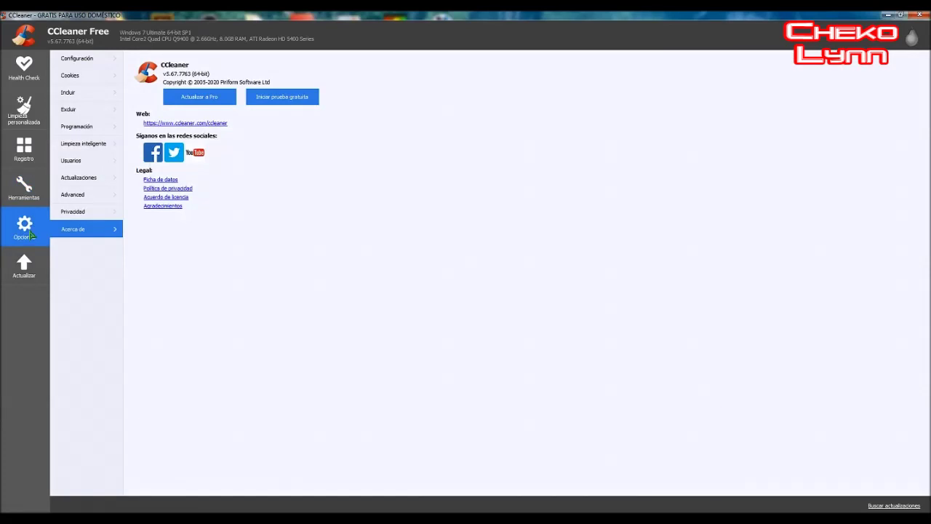
left_click(28, 275)
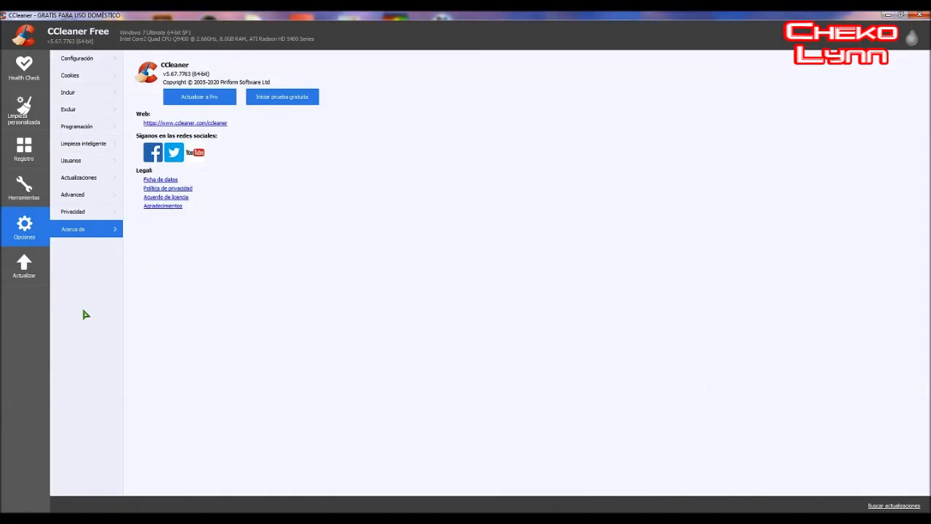
left_click(22, 120)
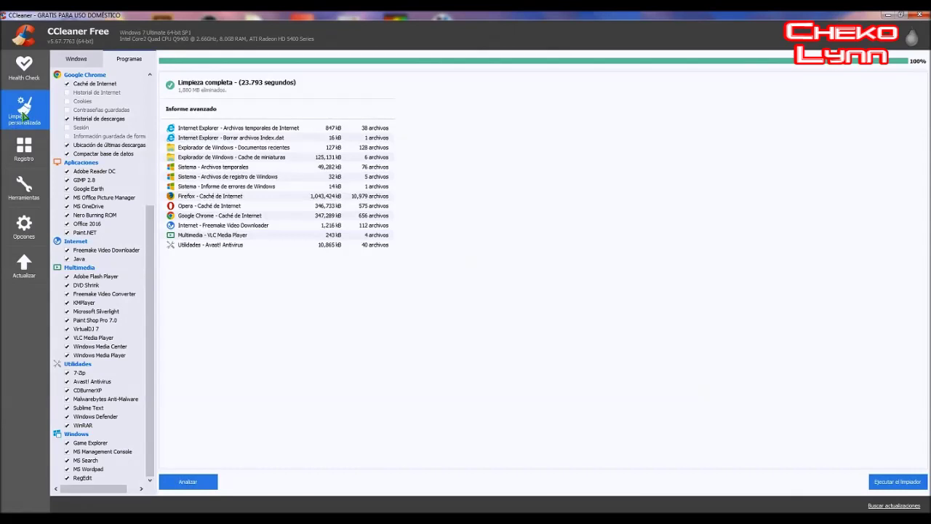
left_click(24, 152)
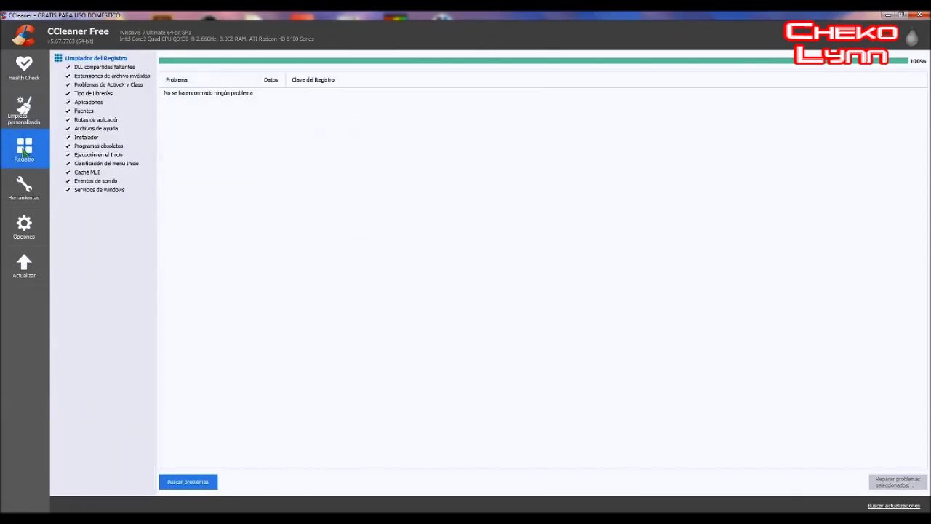
left_click(23, 73)
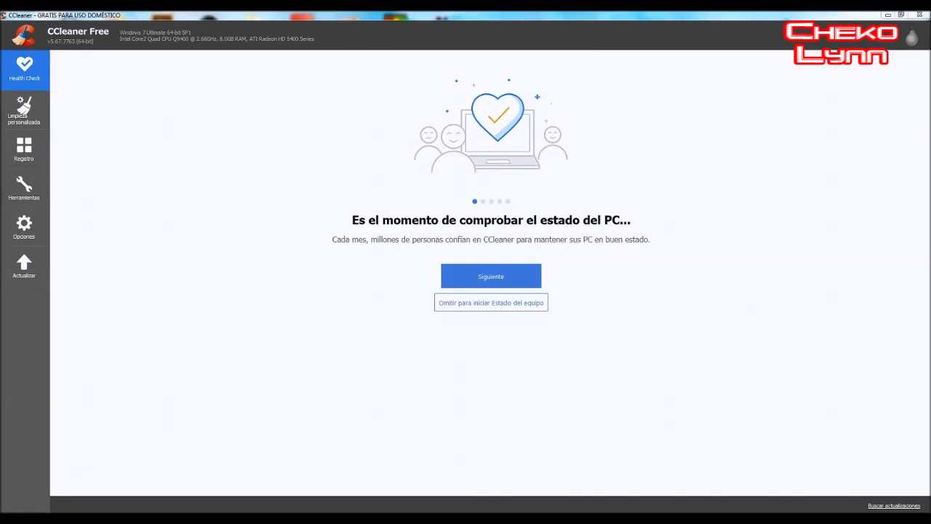
Open the Windows temporary files folder by searching for %temp%
left_click(9, 508)
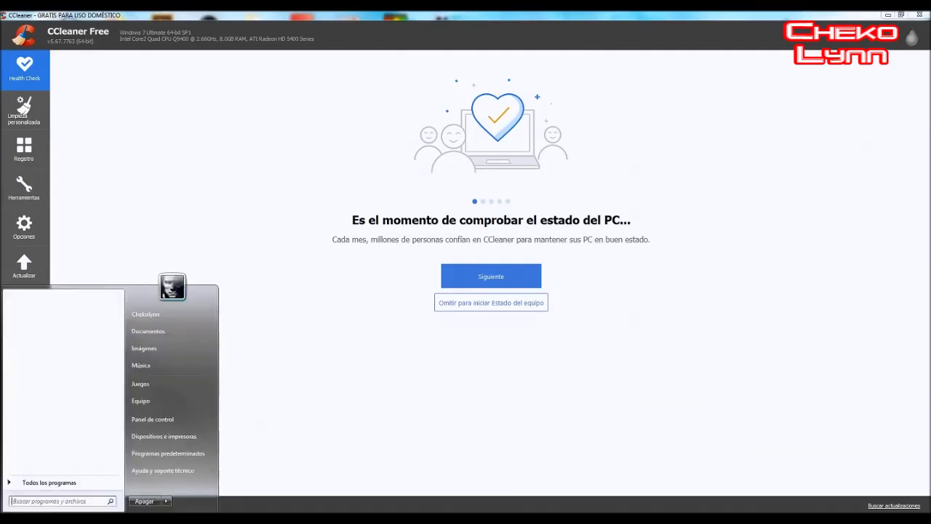
left_click(40, 501)
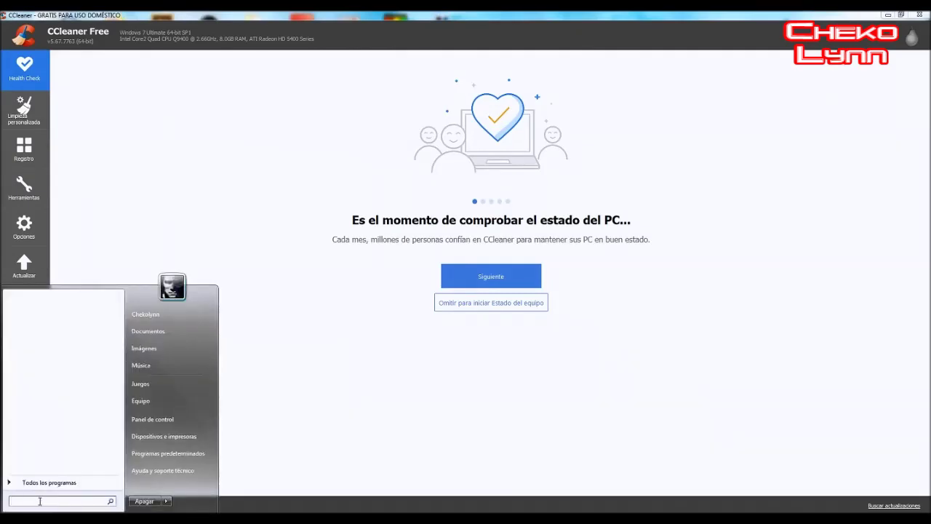
type("%temp")
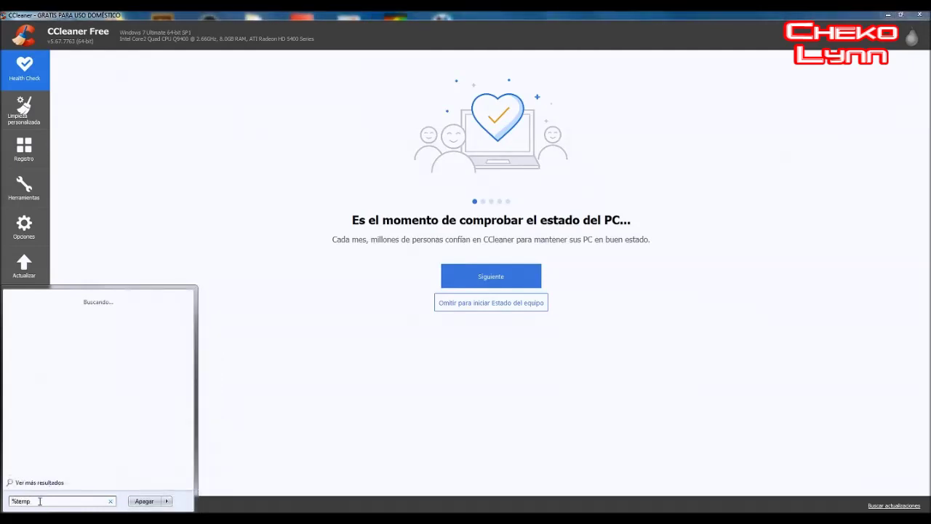
type("%")
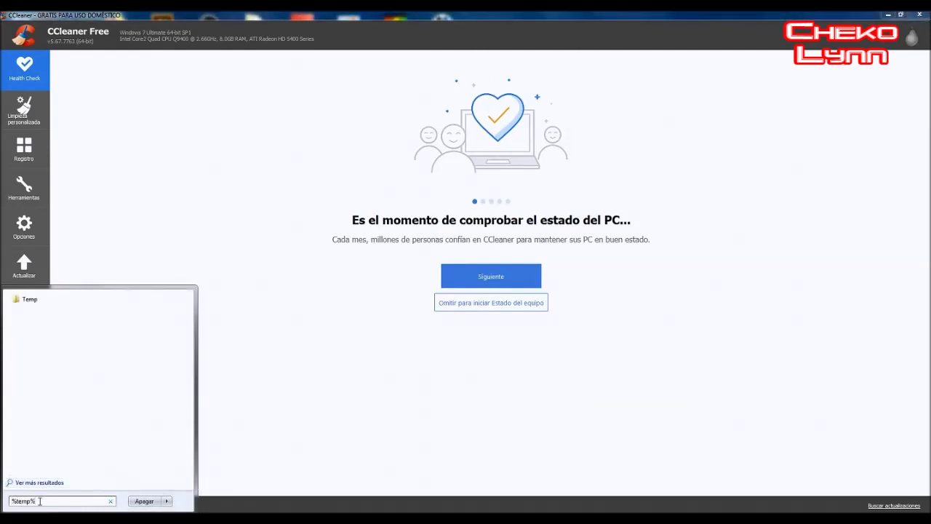
key("Return")
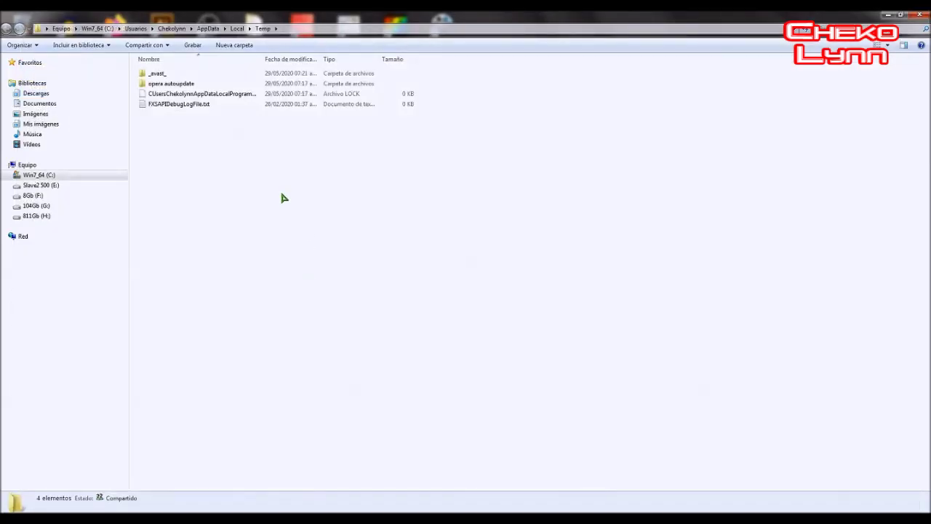
Permanently delete all items in the Temp folder, skipping FXSAPIDebugLogFile.txt
key("ctrl+a")
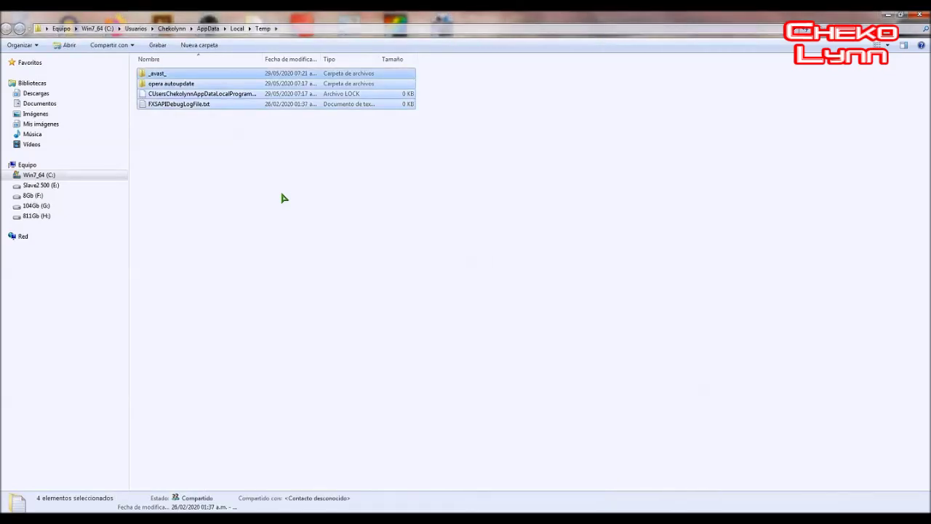
key("shift+Delete")
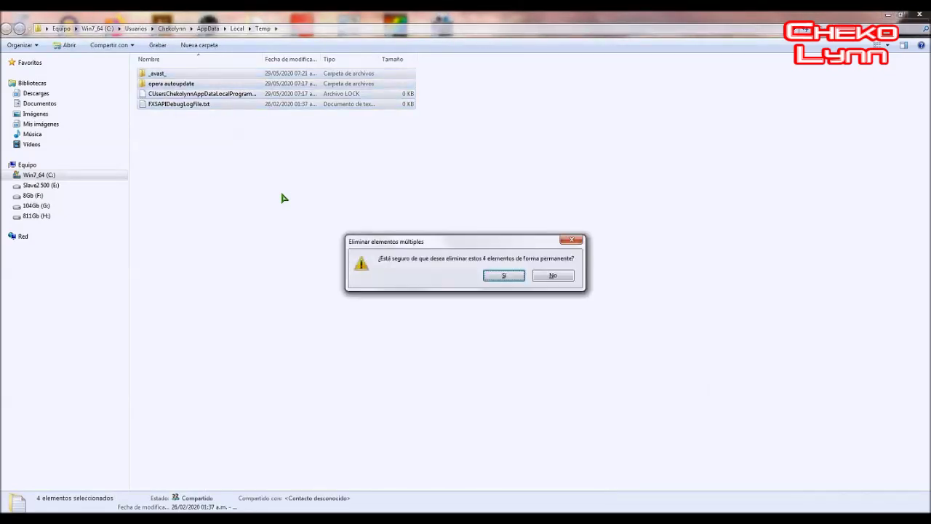
left_click(495, 277)
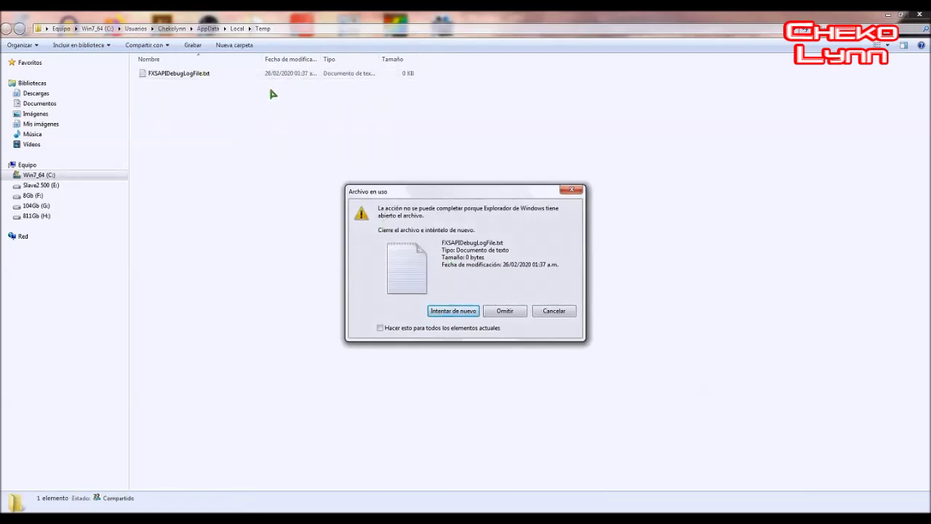
left_click(506, 313)
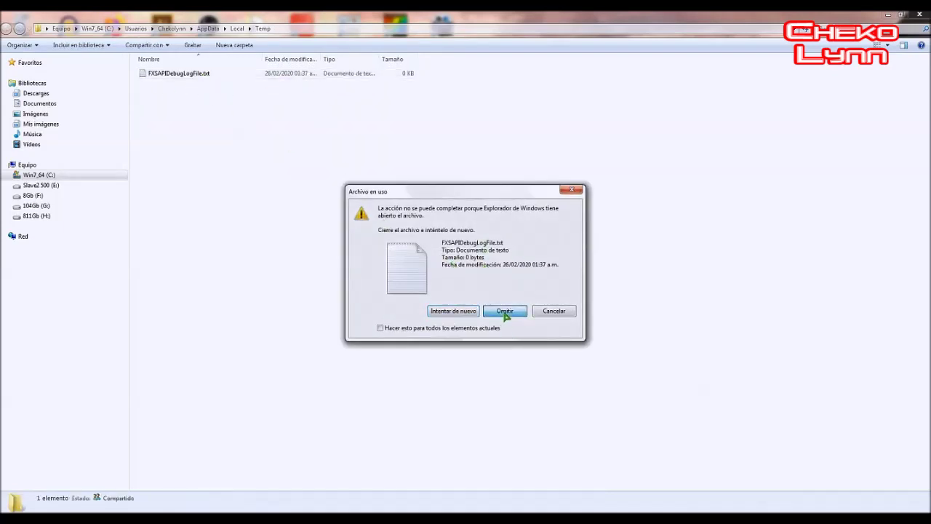